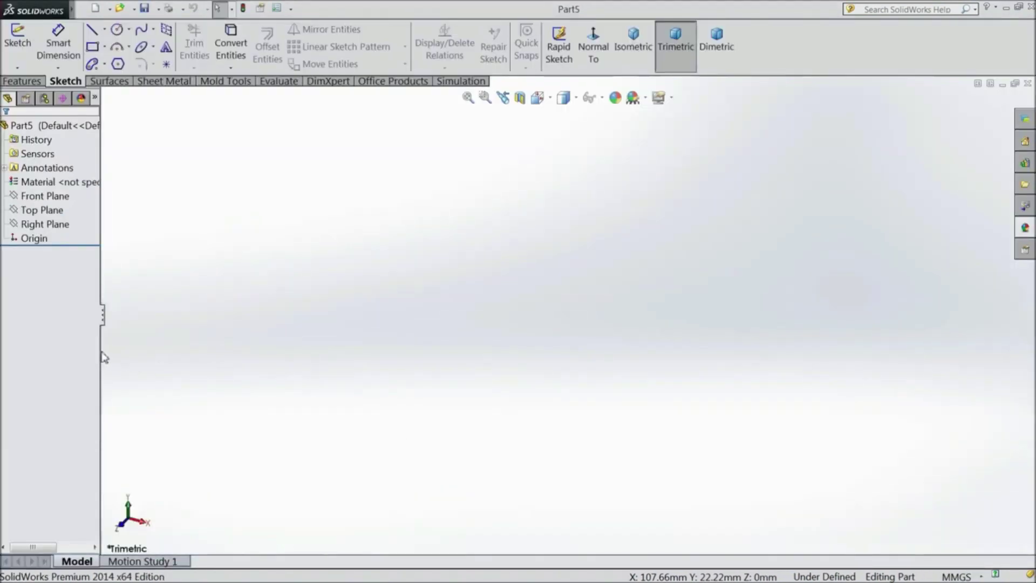
- Widen the feature tree and start a new sketch on the Top Plane
{"action": "left_click_drag", "start_coordinate": [102, 351], "coordinate": [140, 356]}
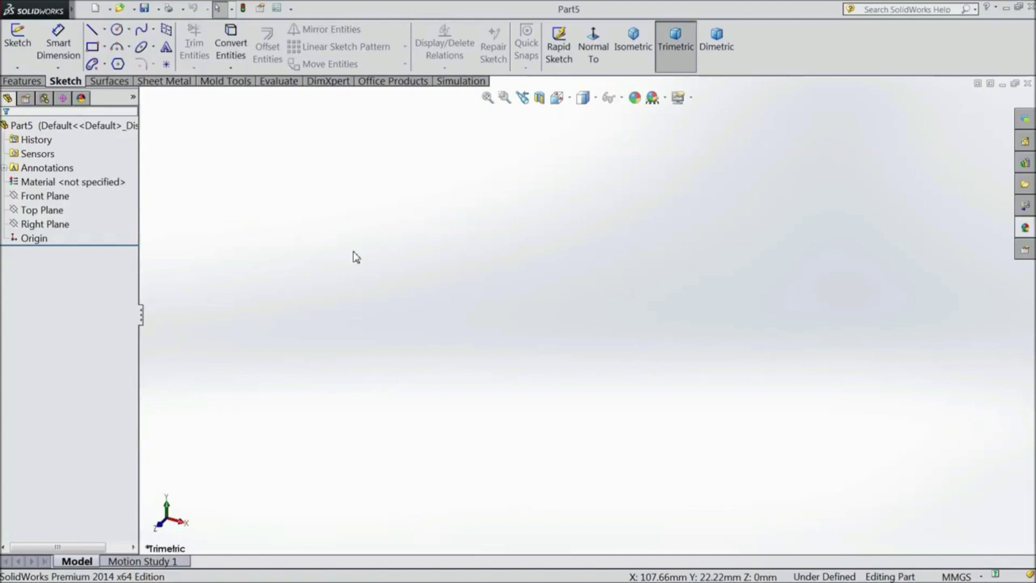
{"action": "left_click", "coordinate": [54, 199]}
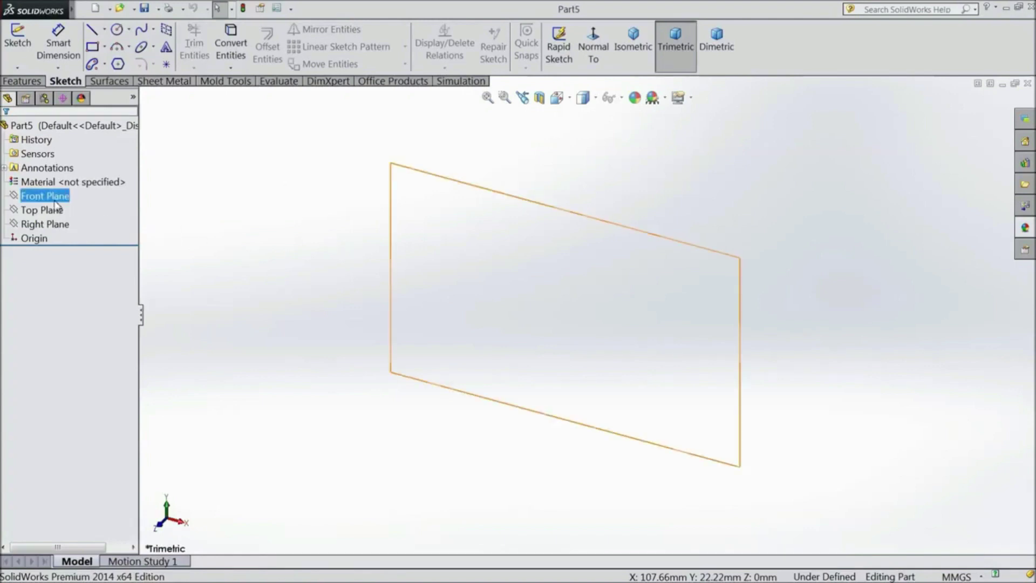
{"action": "left_click", "coordinate": [52, 210]}
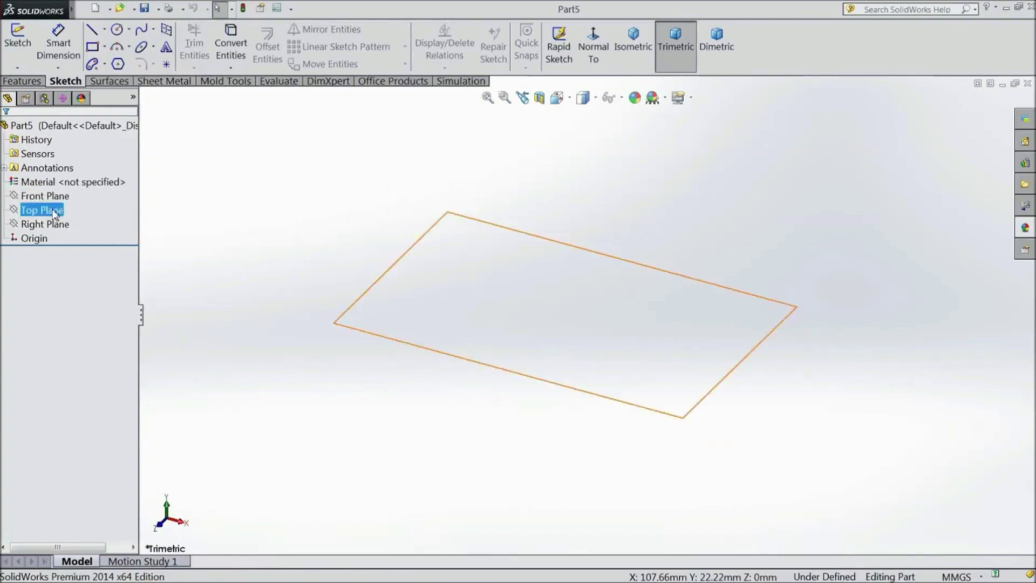
{"action": "left_click", "coordinate": [47, 226]}
{"action": "left_click", "coordinate": [48, 213]}
{"action": "left_click", "coordinate": [52, 208]}
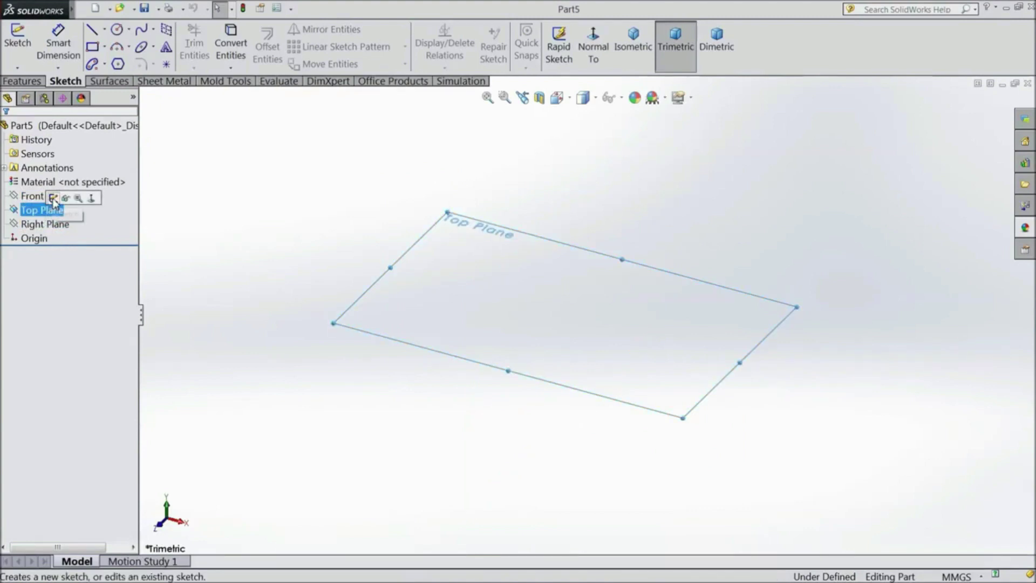
{"action": "left_click", "coordinate": [18, 46]}
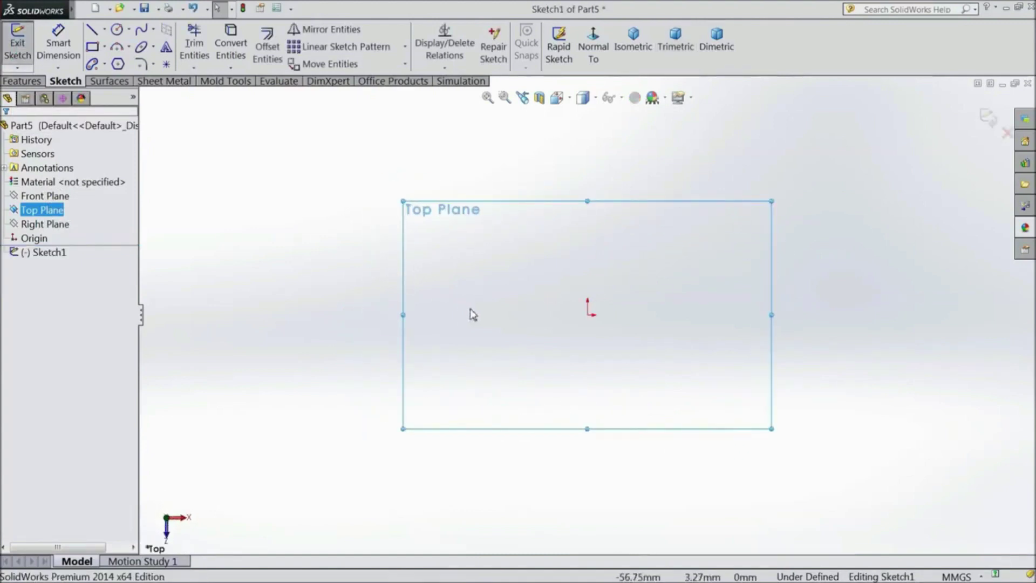
- From the origin, sketch connected lines about 68 mm up, 58 mm to the right and 130 mm down
{"action": "left_click", "coordinate": [93, 32]}
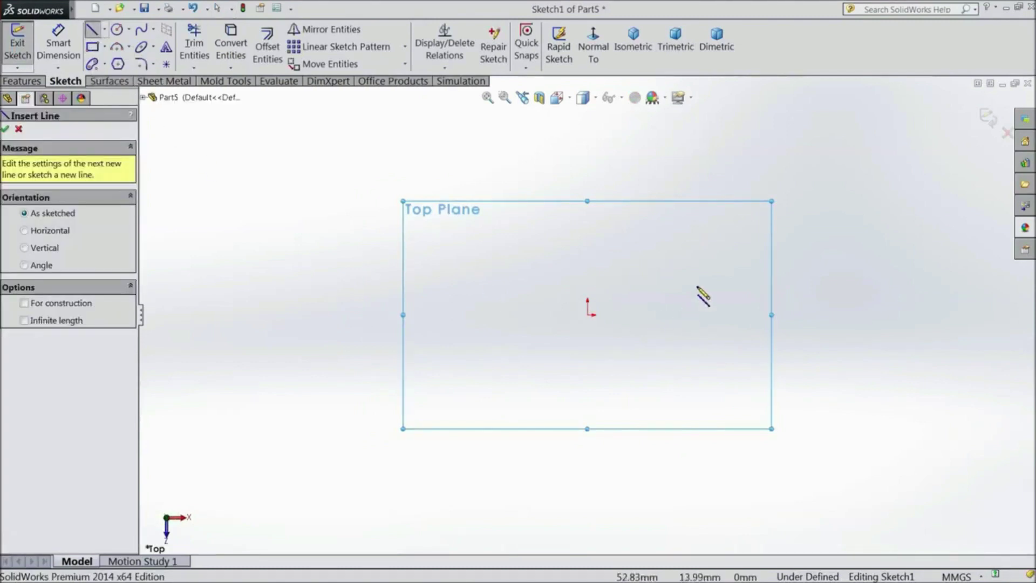
{"action": "scroll", "coordinate": [690, 260], "scroll_direction": "down", "scroll_amount": 1}
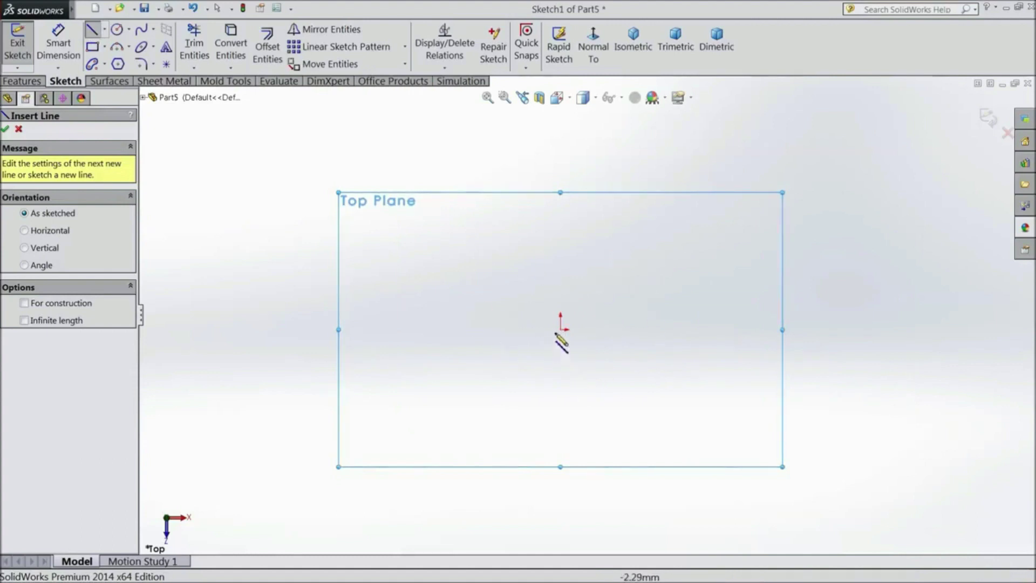
{"action": "left_click", "coordinate": [561, 330]}
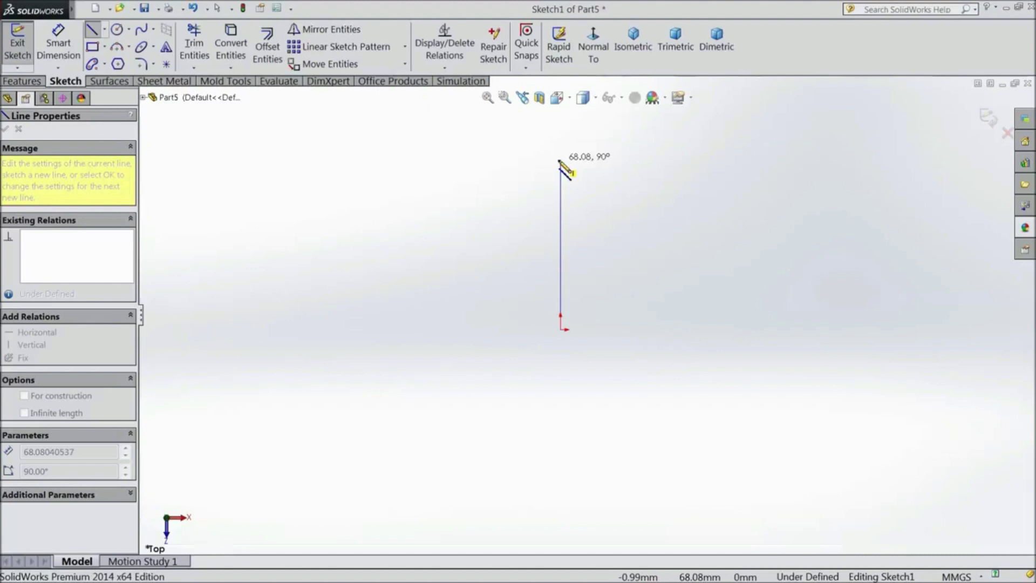
{"action": "left_click", "coordinate": [561, 160]}
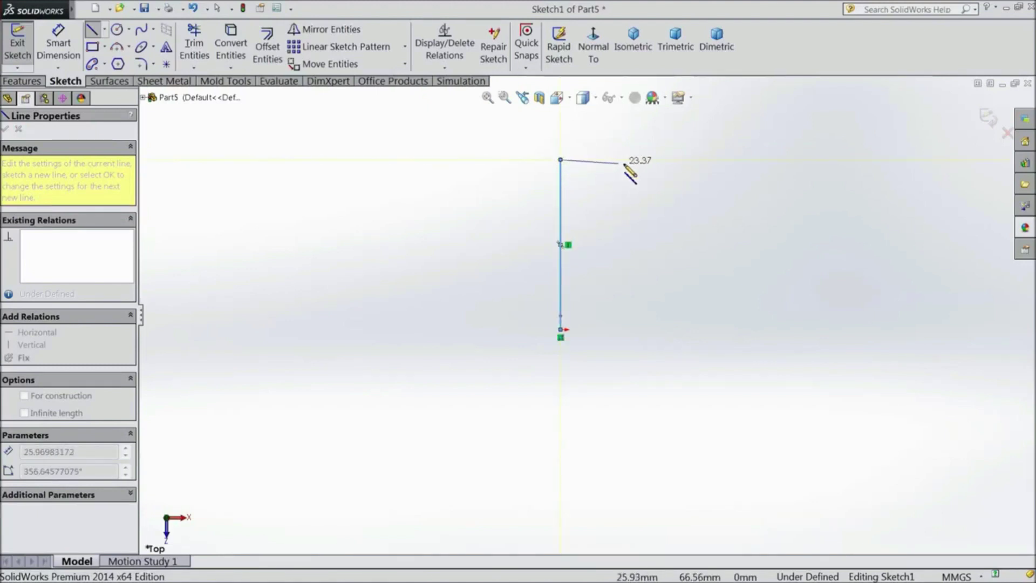
{"action": "left_click", "coordinate": [706, 160]}
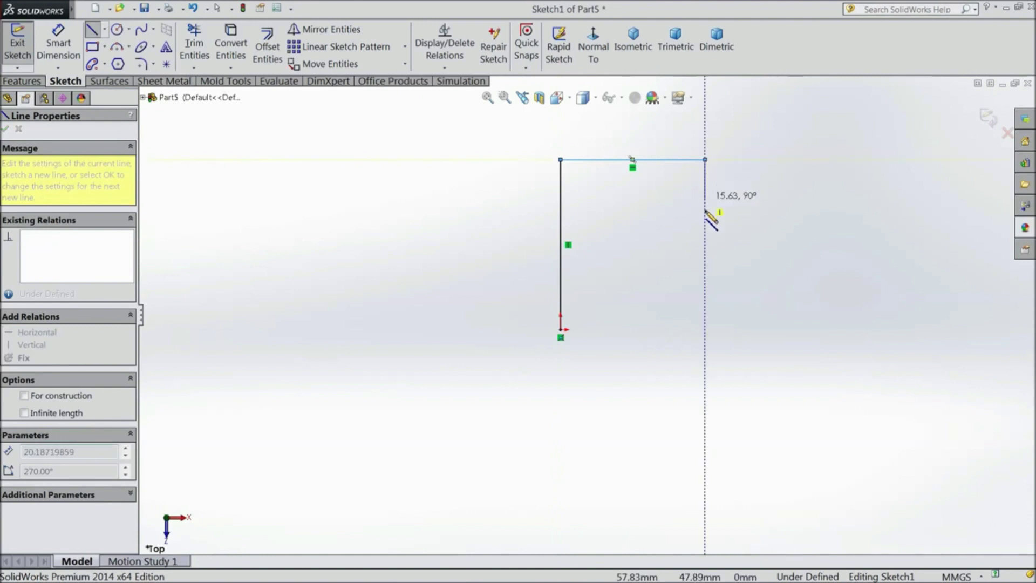
{"action": "left_click", "coordinate": [706, 482]}
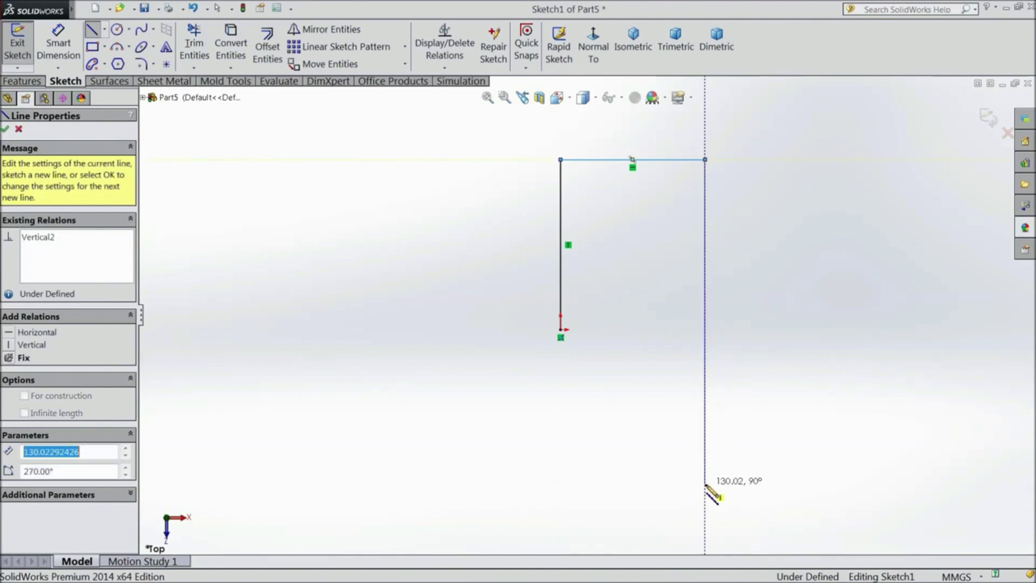
- Continue the profile with a tangent arc of about 29 mm radius, a line about 40 mm left and one about 62 mm up
{"action": "scroll", "coordinate": [700, 467], "scroll_direction": "up", "scroll_amount": 3}
{"action": "scroll", "coordinate": [661, 419], "scroll_direction": "down", "scroll_amount": 3}
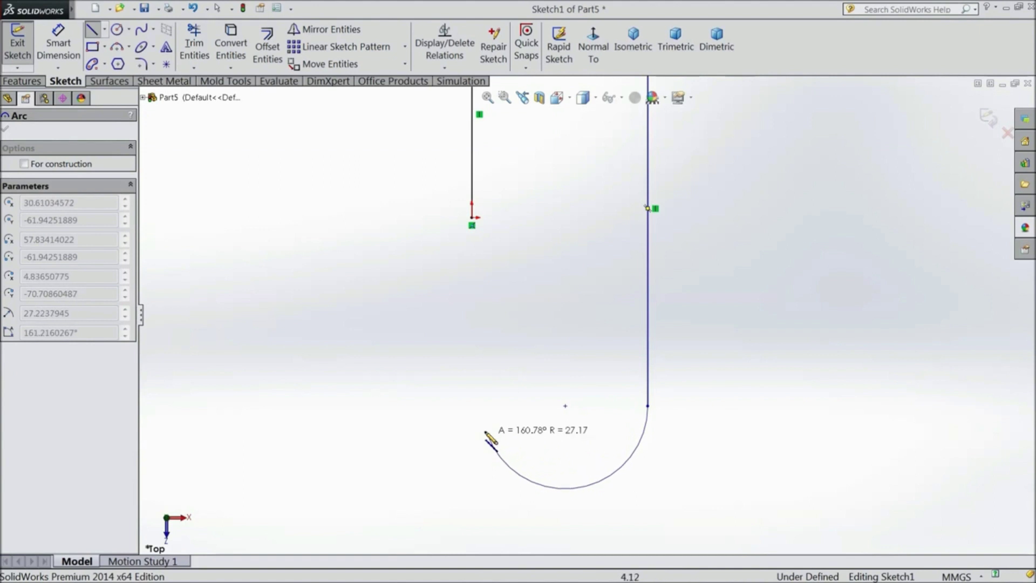
{"action": "left_click", "coordinate": [472, 406]}
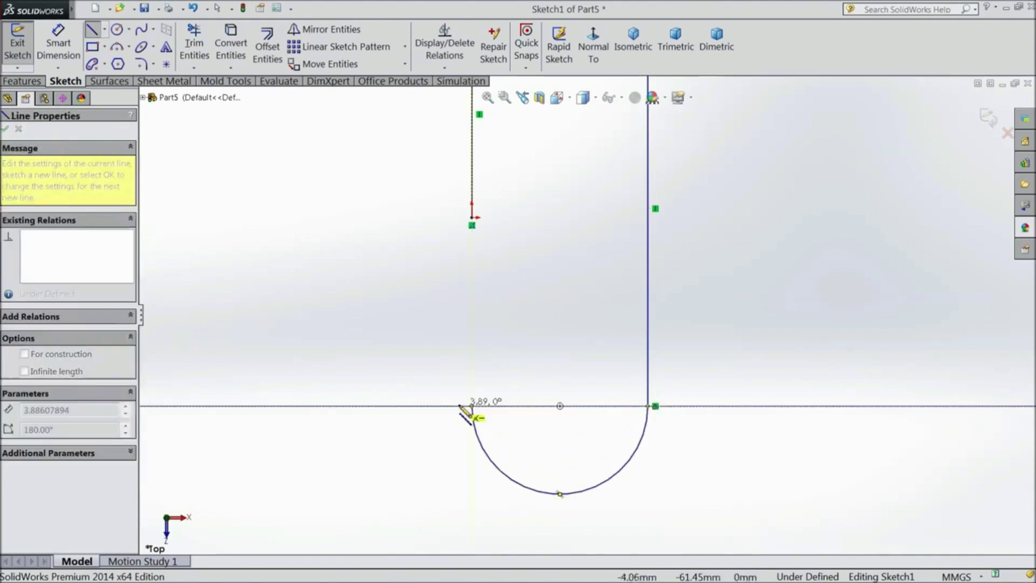
{"action": "left_click", "coordinate": [352, 406]}
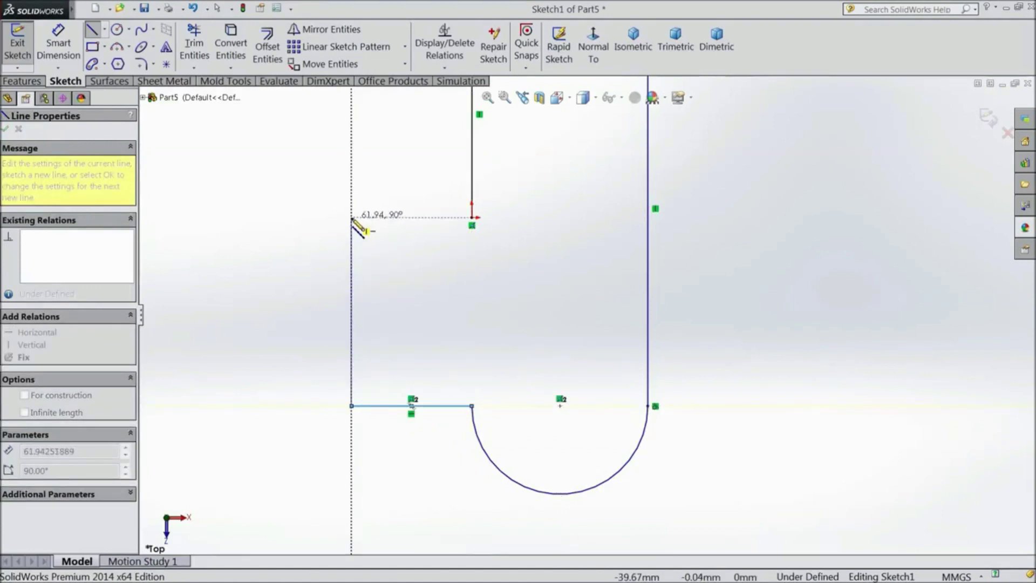
{"action": "left_click", "coordinate": [352, 218]}
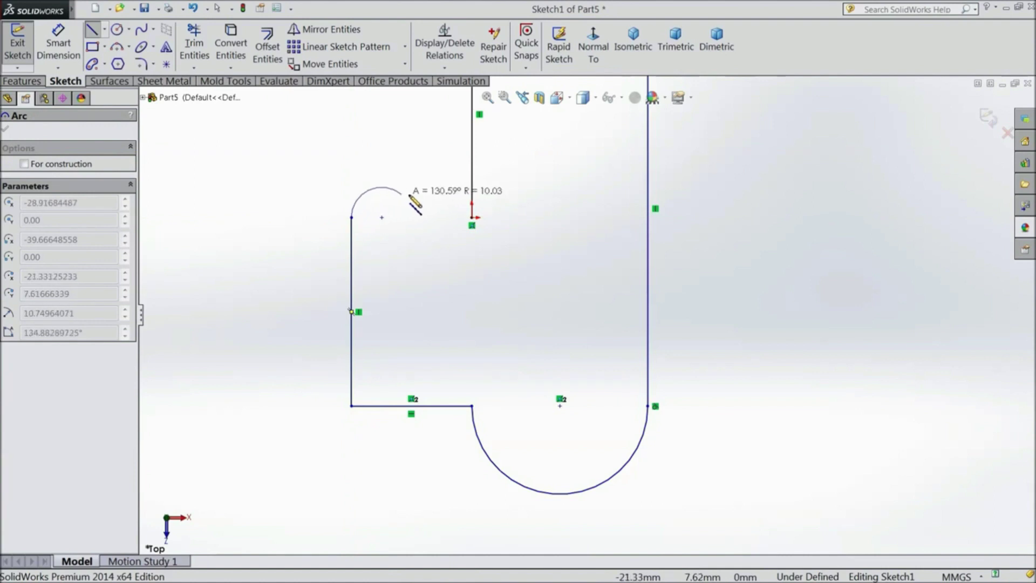
- Close the profile with a tangent arc of about 15 mm radius and a horizontal line about 10 mm long ending at the origin
{"action": "left_click", "coordinate": [441, 218]}
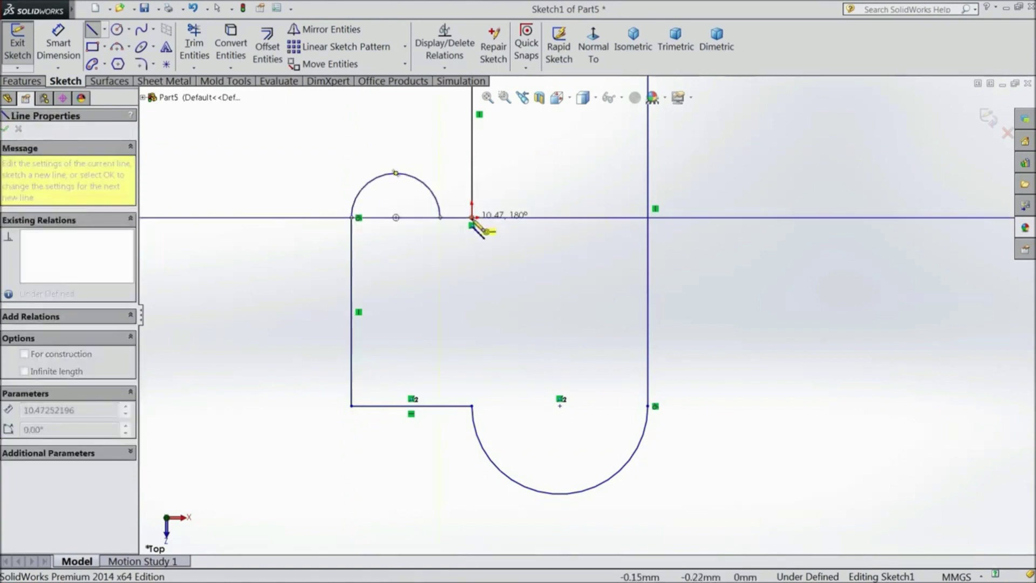
{"action": "left_click", "coordinate": [456, 217]}
{"action": "right_click", "coordinate": [801, 218]}
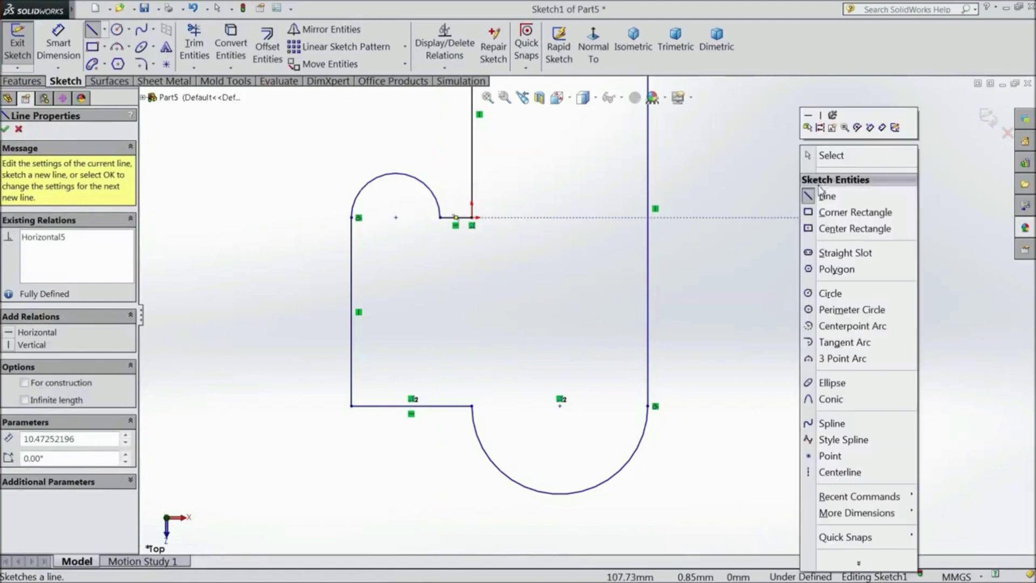
{"action": "left_click", "coordinate": [830, 156]}
{"action": "scroll", "coordinate": [694, 234], "scroll_direction": "up", "scroll_amount": 2}
{"action": "scroll", "coordinate": [659, 153], "scroll_direction": "up", "scroll_amount": 1}
{"action": "scroll", "coordinate": [660, 154], "scroll_direction": "down", "scroll_amount": 3}
{"action": "scroll", "coordinate": [648, 204], "scroll_direction": "up", "scroll_amount": 1}
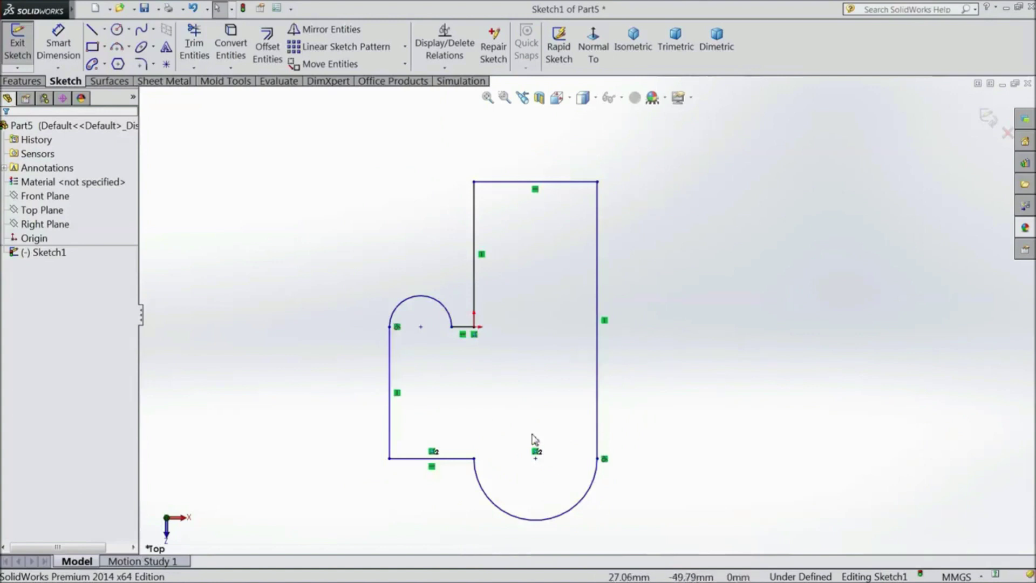
- Dimension the profile's uppermost horizontal line with Smart Dimension and set it to 65 mm
{"action": "scroll", "coordinate": [534, 440], "scroll_direction": "down", "scroll_amount": 1}
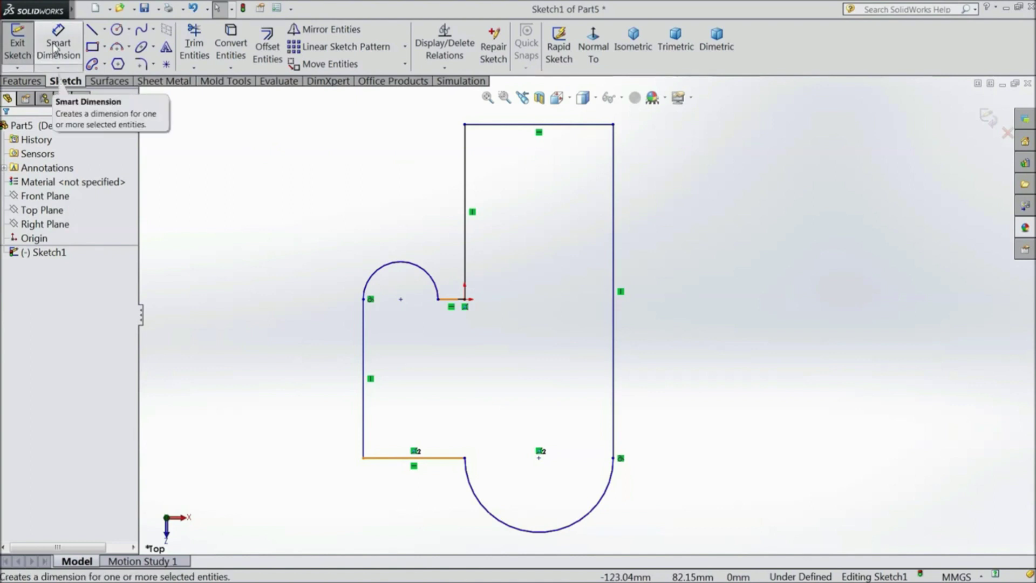
{"action": "left_click", "coordinate": [58, 67]}
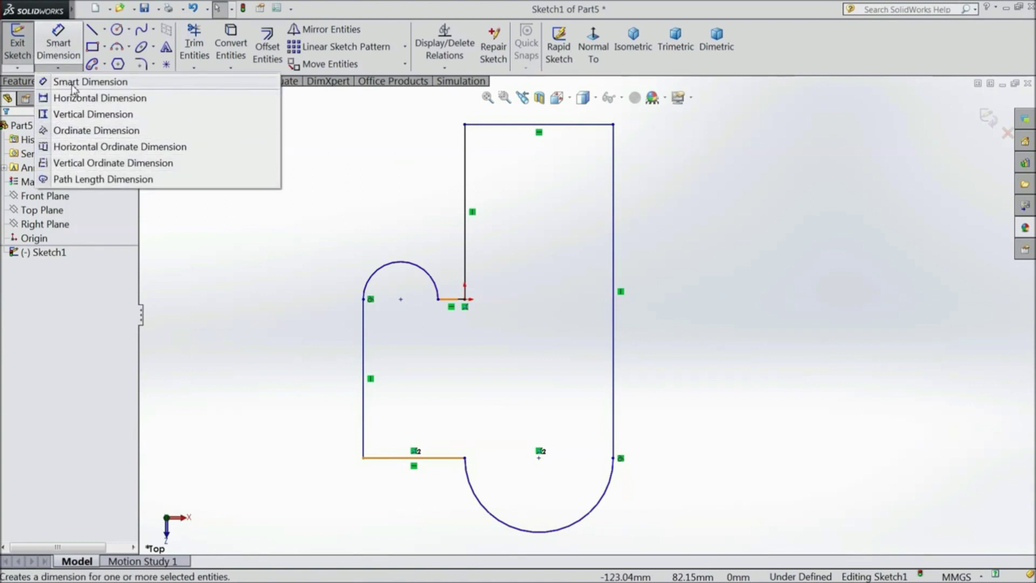
{"action": "left_click", "coordinate": [73, 83]}
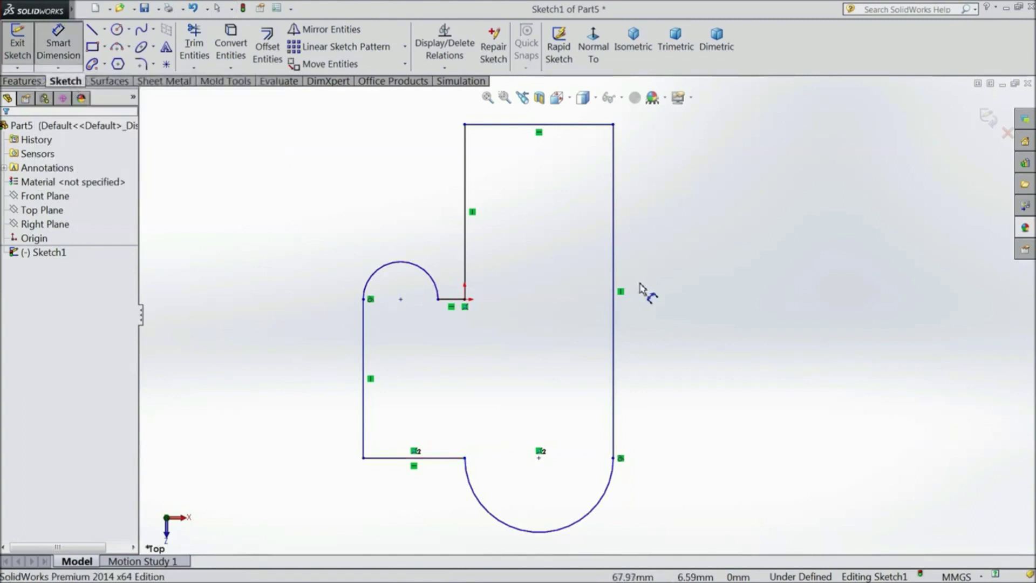
{"action": "scroll", "coordinate": [607, 263], "scroll_direction": "up", "scroll_amount": 1}
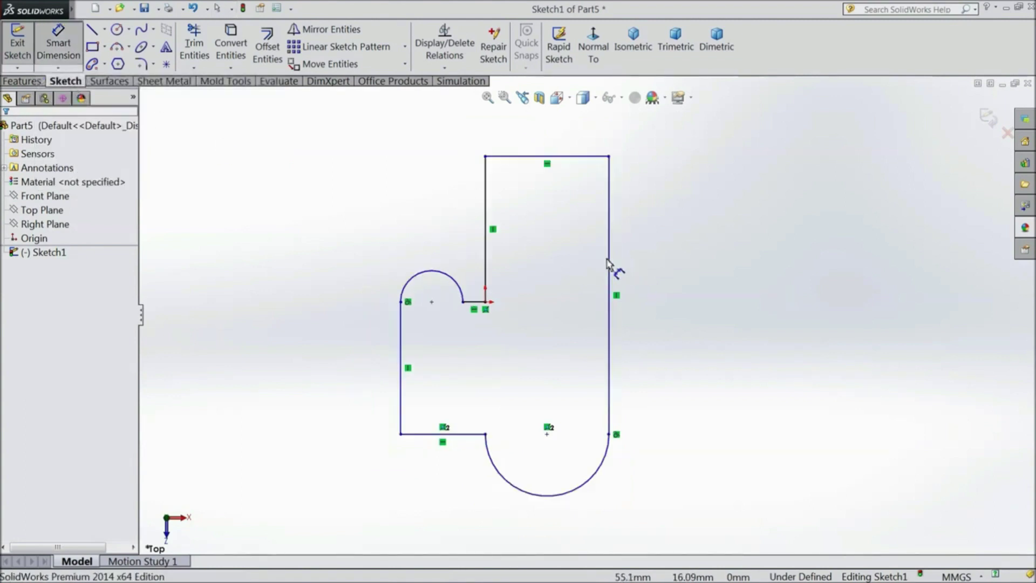
{"action": "left_click", "coordinate": [561, 157]}
{"action": "left_click", "coordinate": [551, 132]}
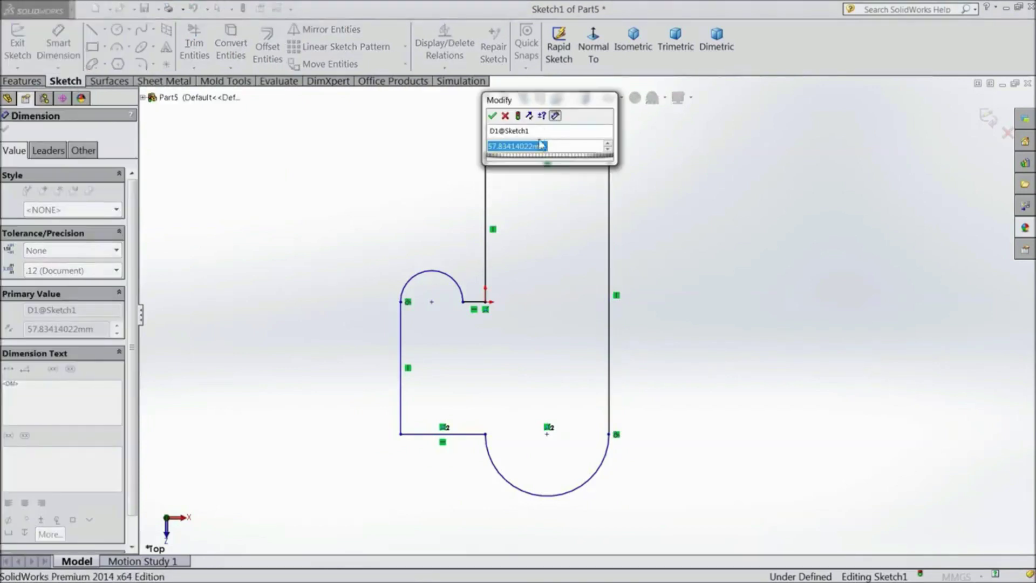
{"action": "left_click_drag", "start_coordinate": [521, 157], "coordinate": [524, 159]}
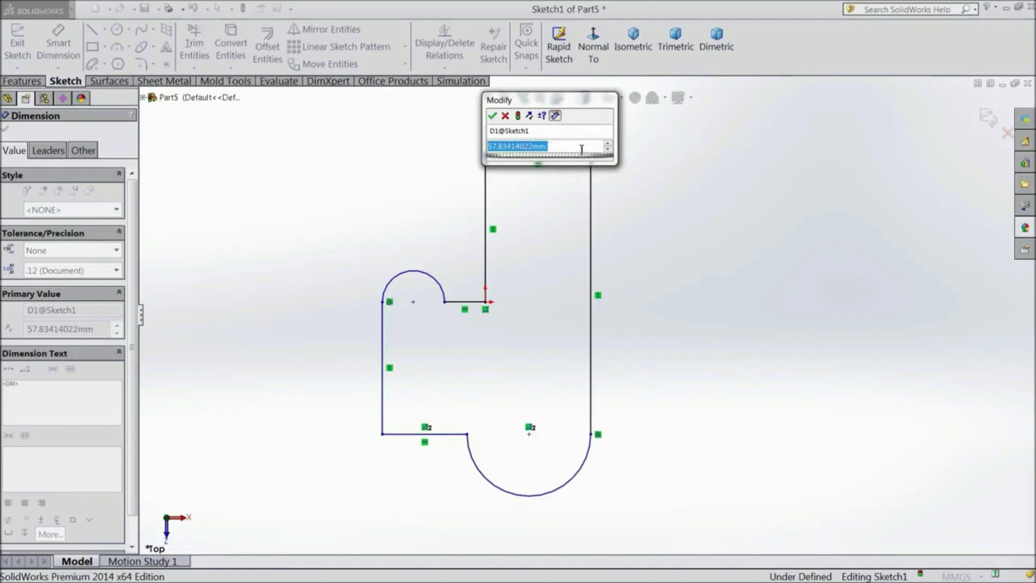
{"action": "left_click", "coordinate": [608, 144]}
{"action": "left_click", "coordinate": [608, 143]}
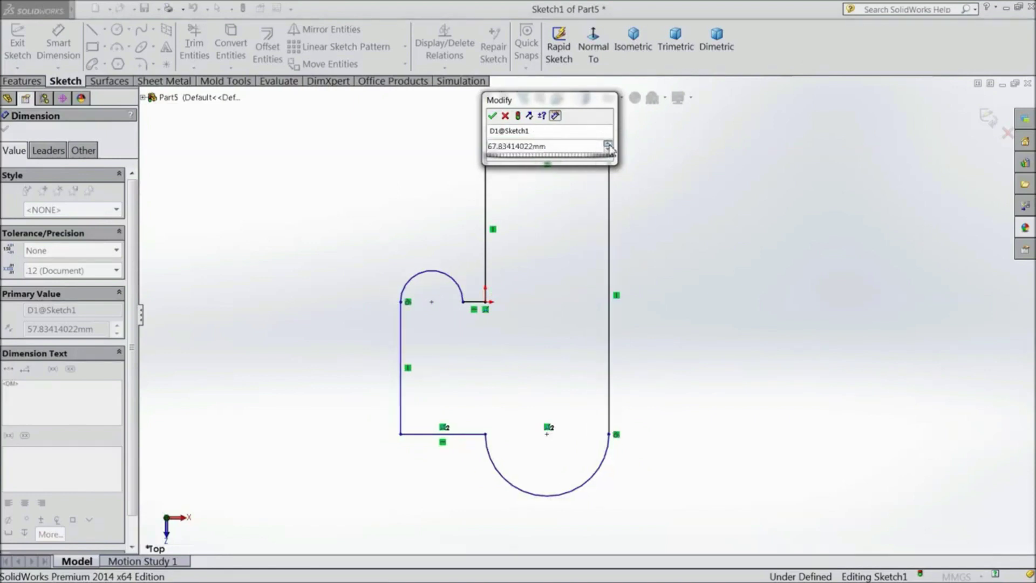
{"action": "left_click", "coordinate": [608, 149]}
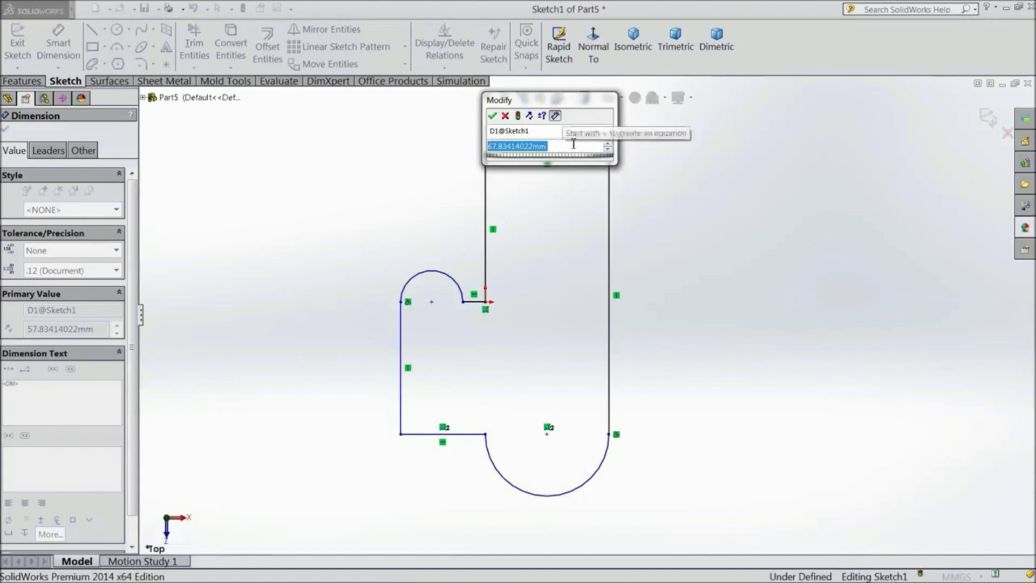
{"action": "type", "text": "65"}
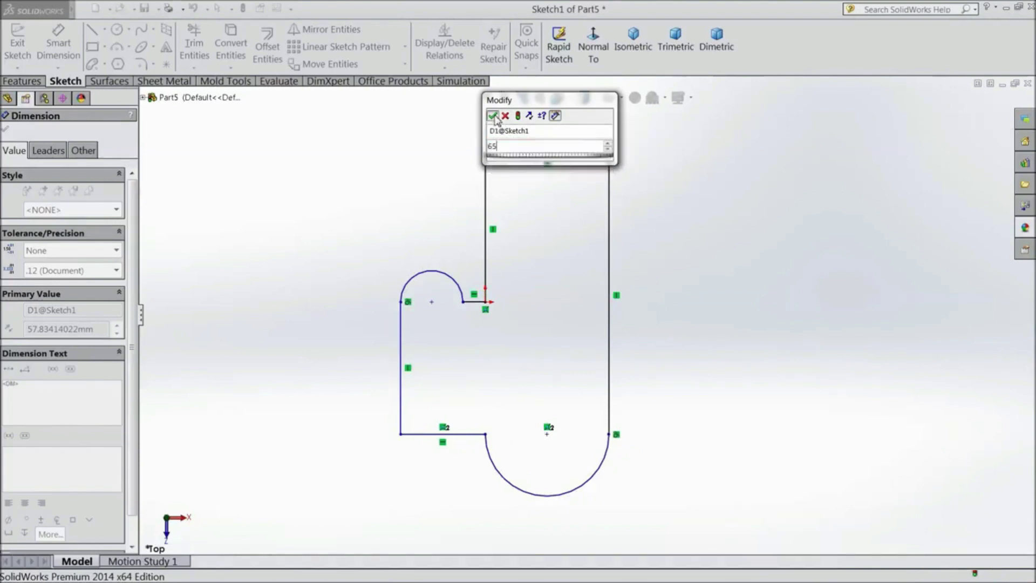
{"action": "left_click", "coordinate": [492, 116]}
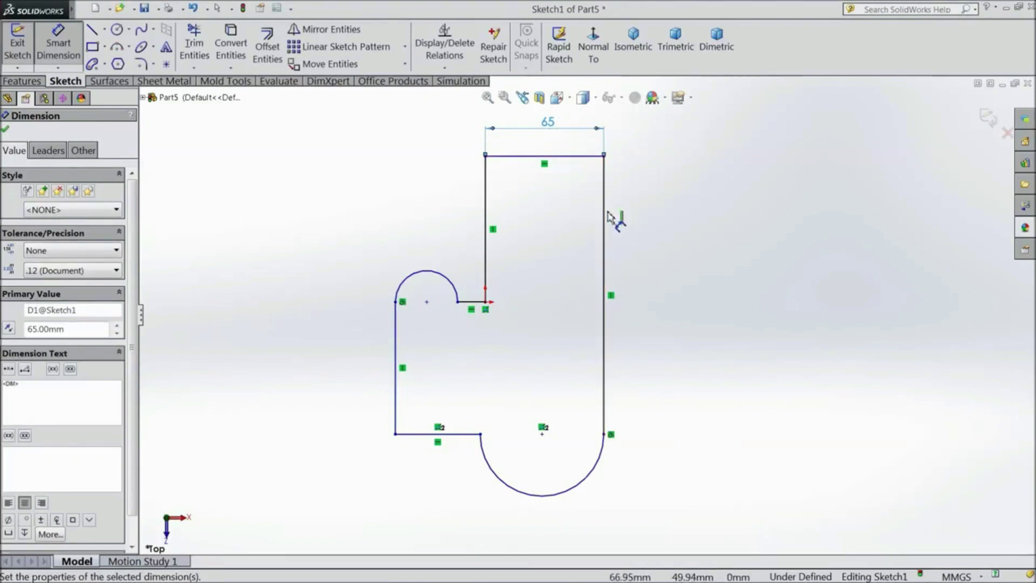
- Dimension the length of the long vertical line on the profile's right side, accepting its drawn value
{"action": "left_click", "coordinate": [608, 231]}
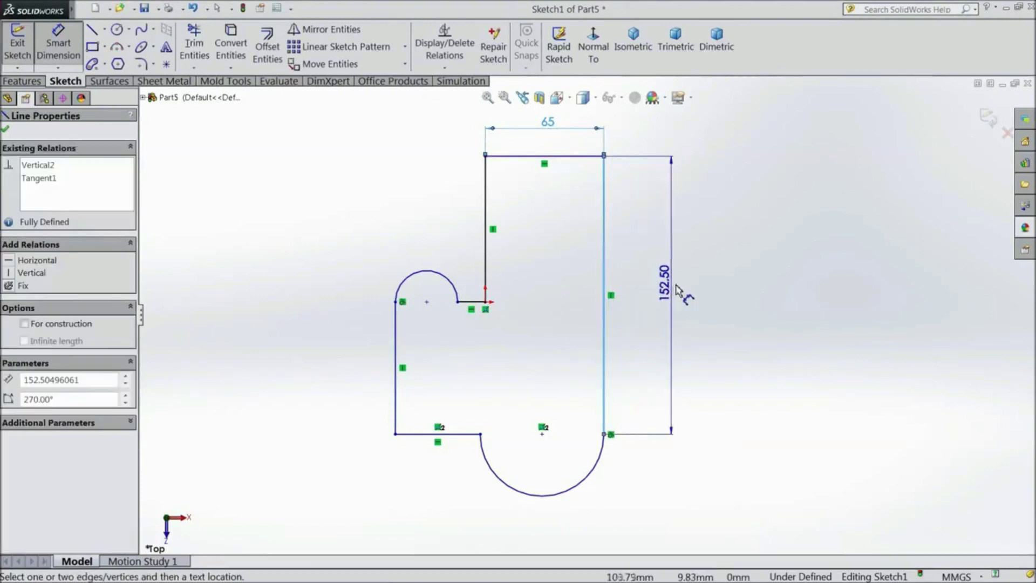
{"action": "left_click", "coordinate": [681, 291]}
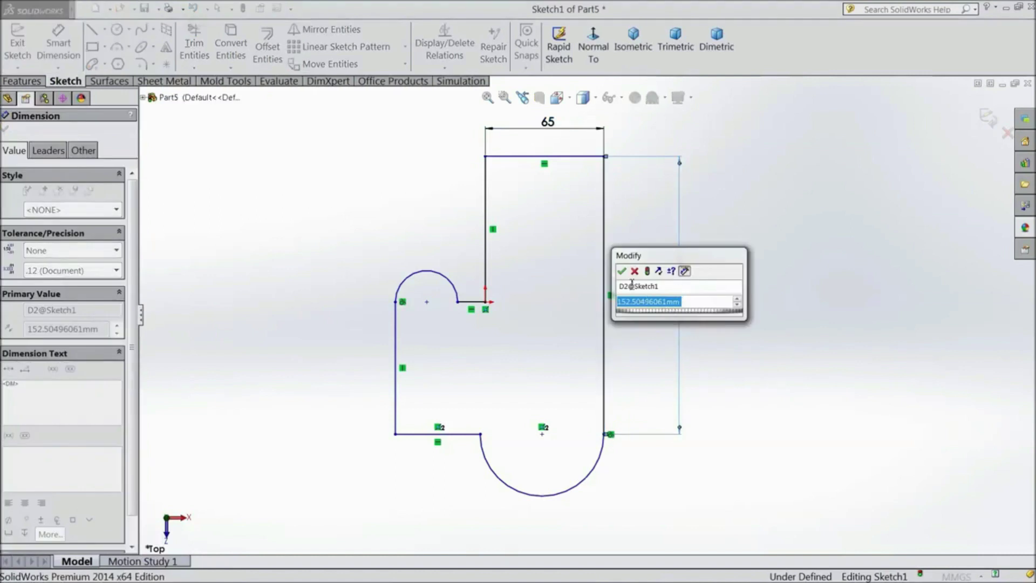
{"action": "left_click", "coordinate": [621, 271]}
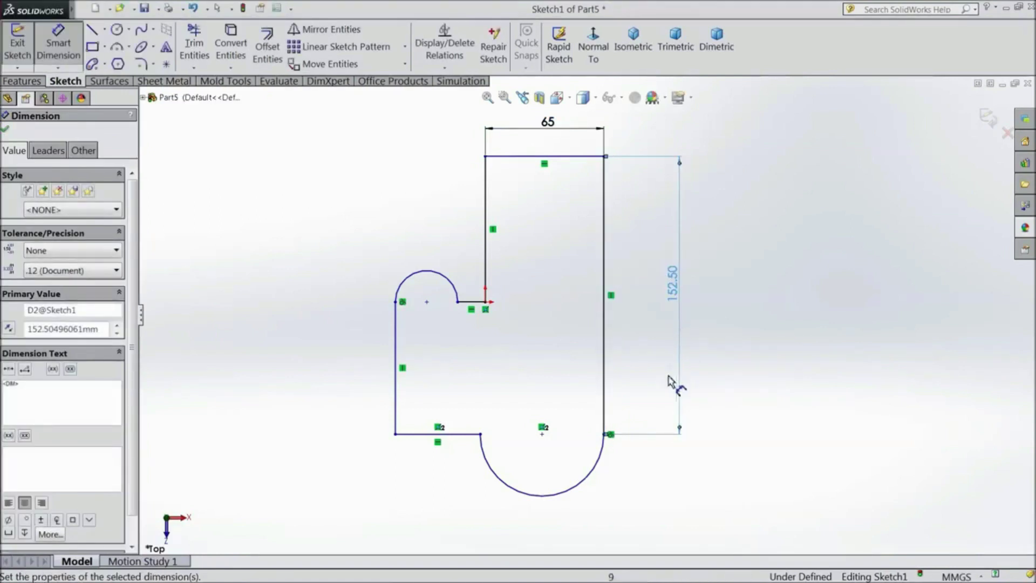
- Dimension the radius of the large lower arc, briefly trying a radius 10 mm larger before accepting its drawn value
{"action": "left_click", "coordinate": [601, 465]}
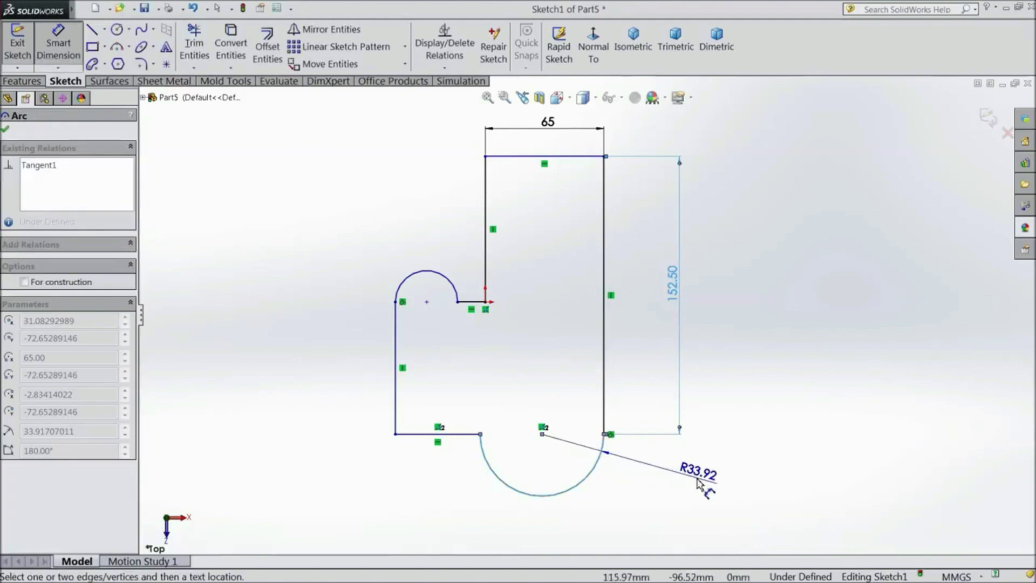
{"action": "left_click", "coordinate": [698, 482]}
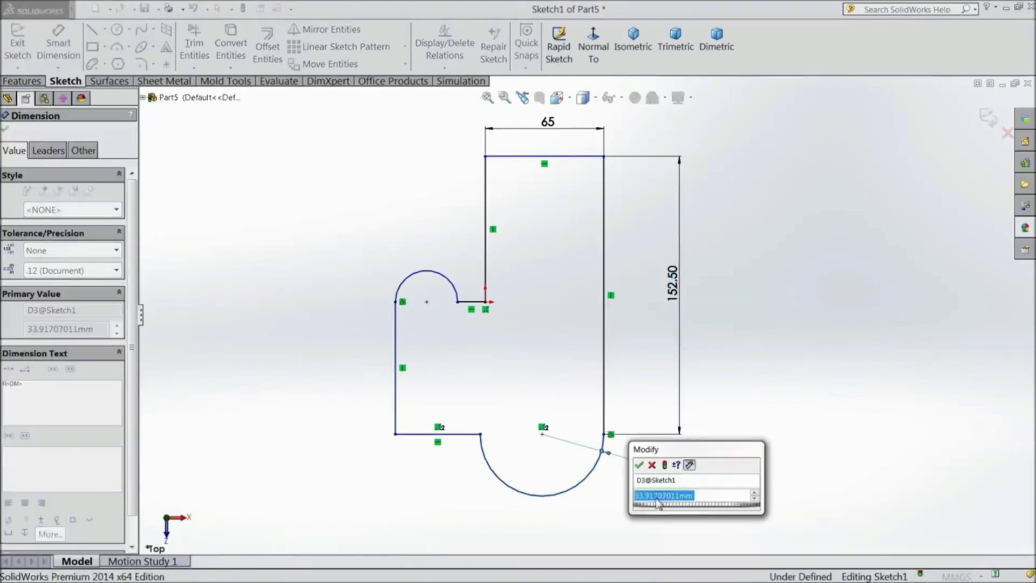
{"action": "left_click", "coordinate": [755, 493]}
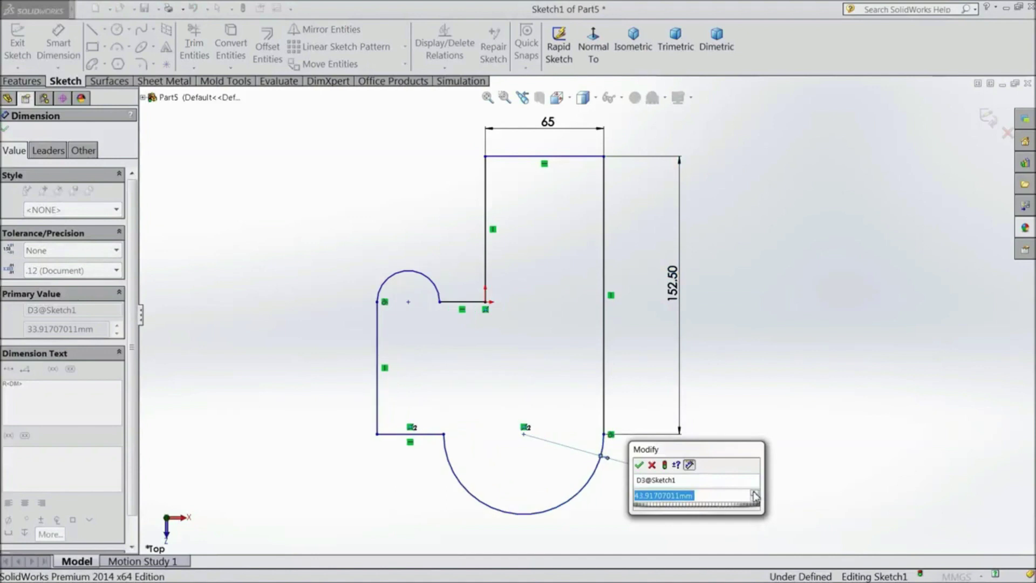
{"action": "left_click", "coordinate": [754, 499]}
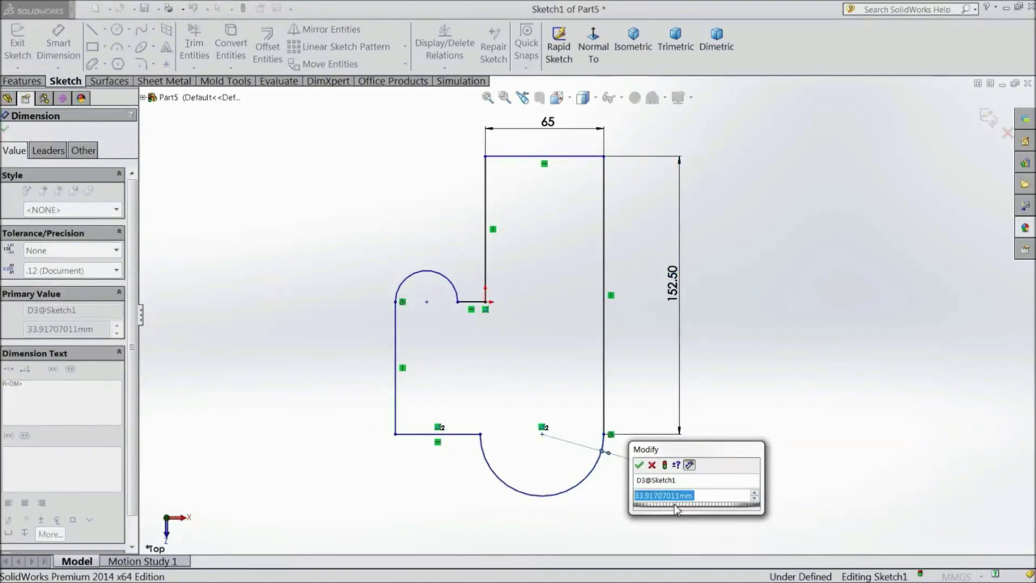
{"action": "left_click_drag", "start_coordinate": [669, 505], "coordinate": [679, 507]}
{"action": "mouse_move", "coordinate": [693, 450]}
{"action": "left_mouse_down"}
{"action": "mouse_move", "coordinate": [718, 448]}
{"action": "mouse_move", "coordinate": [793, 343]}
{"action": "left_mouse_up"}
{"action": "left_click_drag", "start_coordinate": [766, 401], "coordinate": [763, 400]}
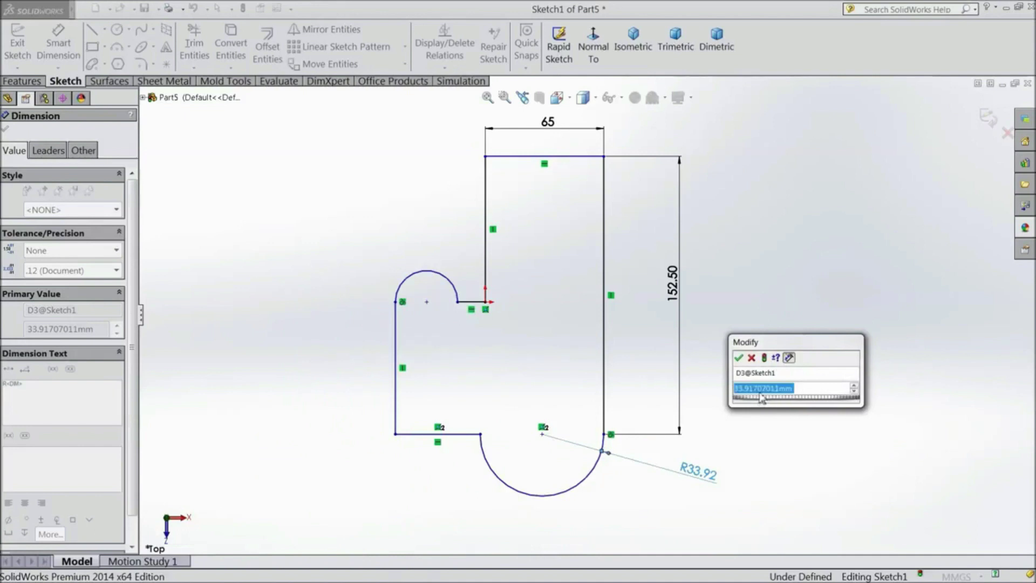
{"action": "left_click", "coordinate": [739, 358]}
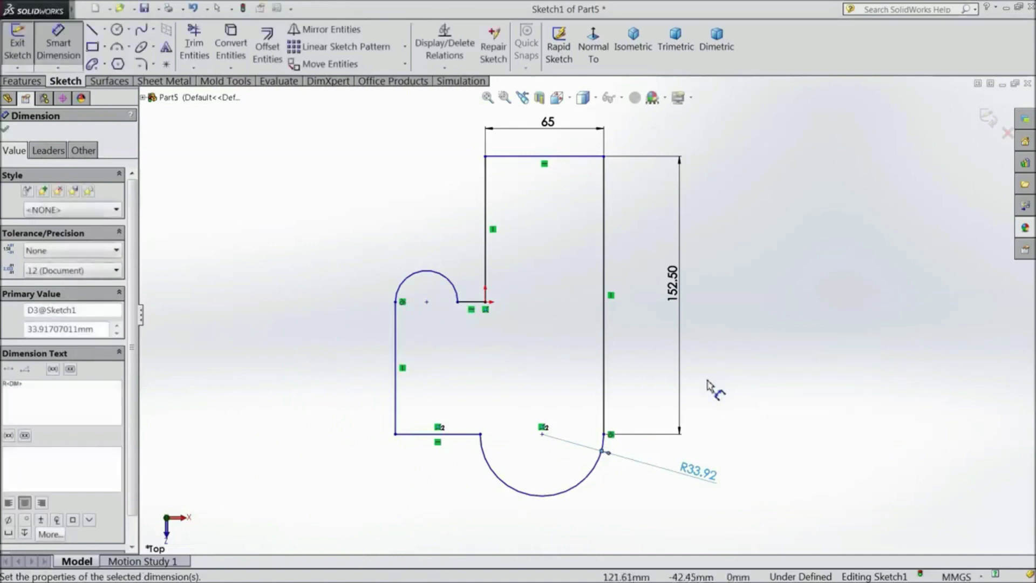
- Dimension the length of the profile's lower-left horizontal line, accepting its drawn value
{"action": "left_click", "coordinate": [435, 434]}
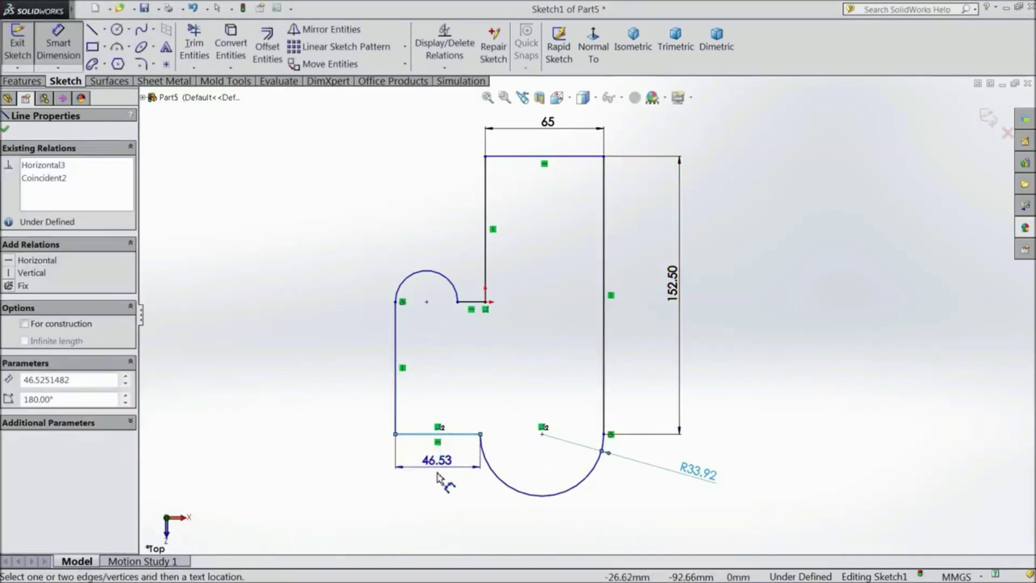
{"action": "left_click", "coordinate": [440, 478]}
{"action": "left_click", "coordinate": [380, 462]}
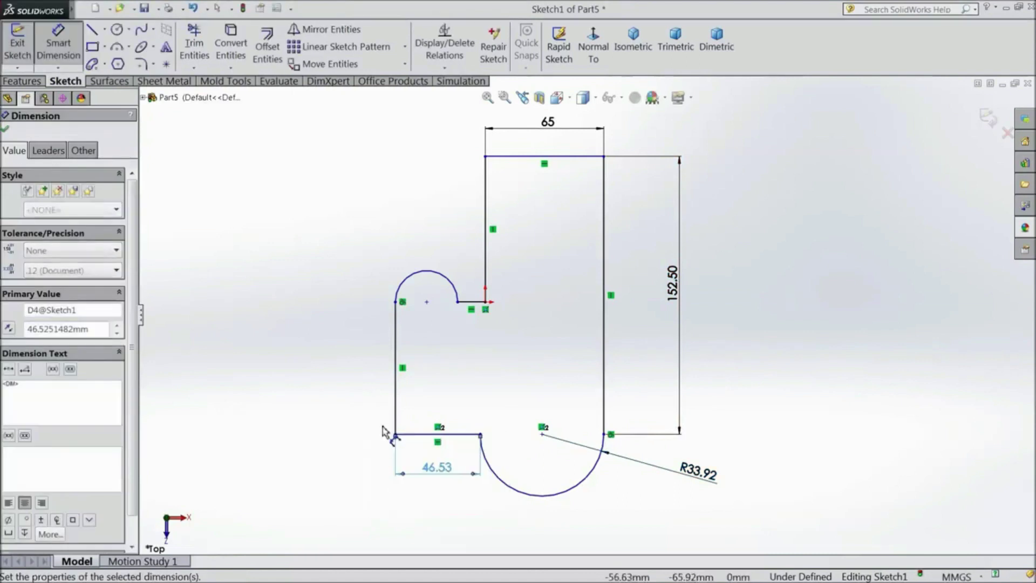
- Dimension the left vertical line's length and the small upper-left arc's radius, accepting both drawn values
{"action": "left_click", "coordinate": [397, 393]}
{"action": "left_click", "coordinate": [356, 371]}
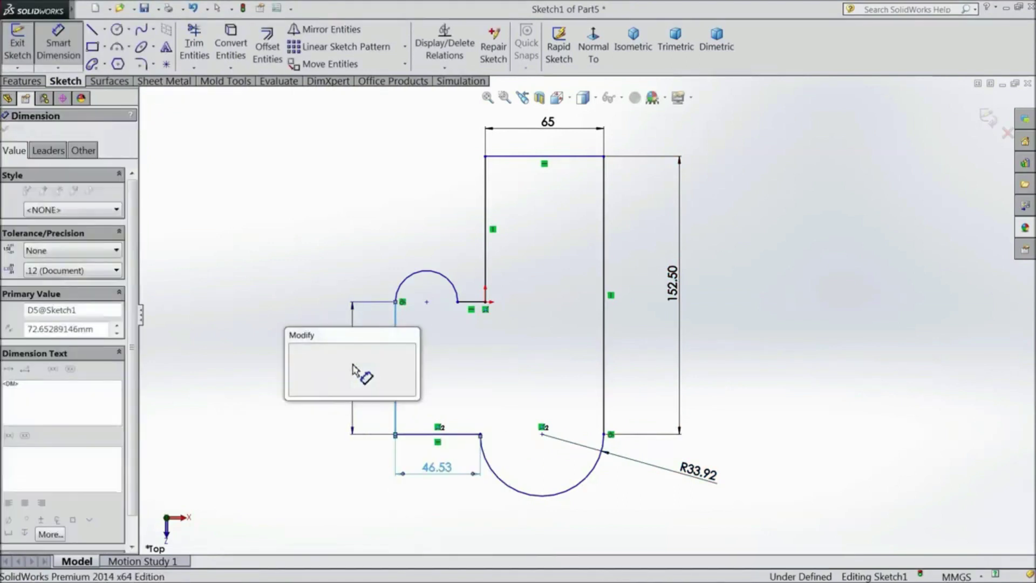
{"action": "left_click", "coordinate": [294, 351]}
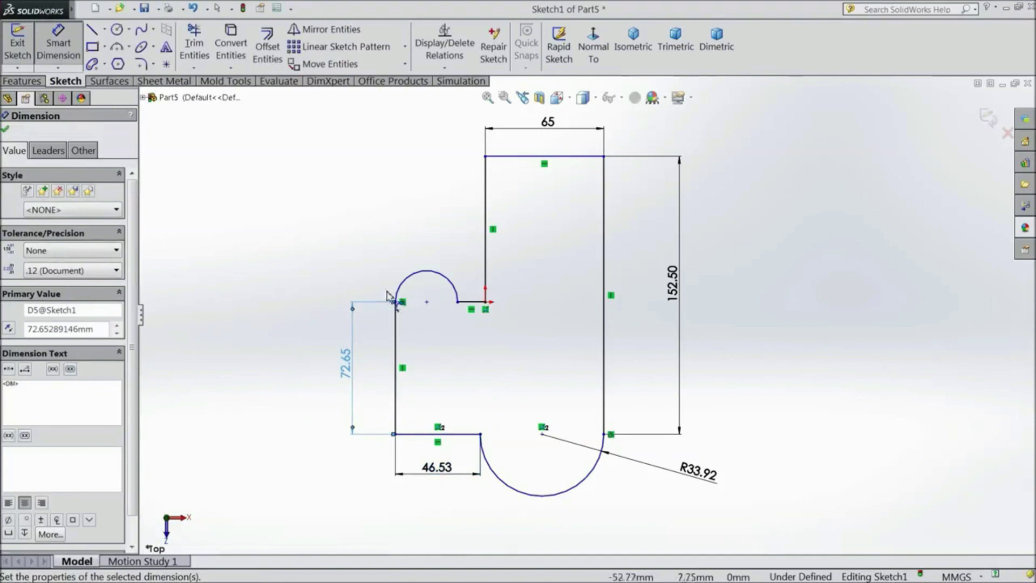
{"action": "left_click", "coordinate": [412, 274]}
{"action": "left_click", "coordinate": [387, 250]}
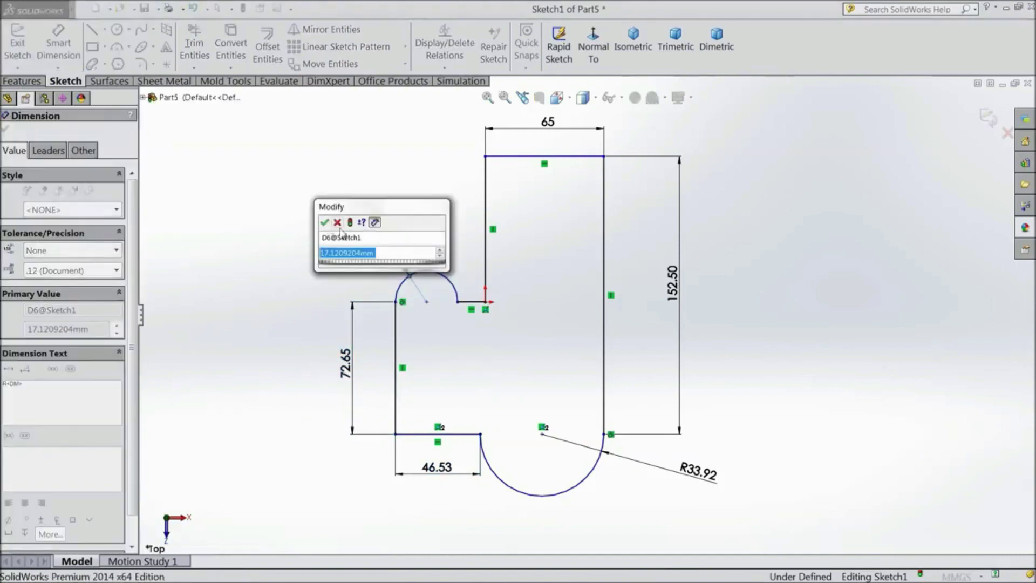
{"action": "left_click", "coordinate": [325, 221]}
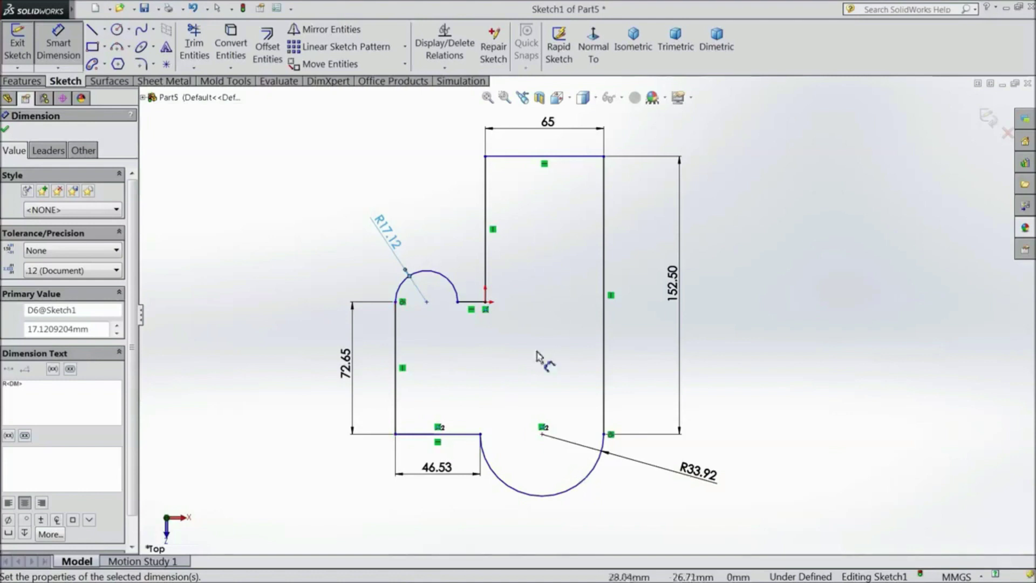
- Dimension the vertical distance between the large lower arc's center and the origin, accepting the drawn value, and finish Smart Dimension
{"action": "left_click", "coordinate": [573, 491]}
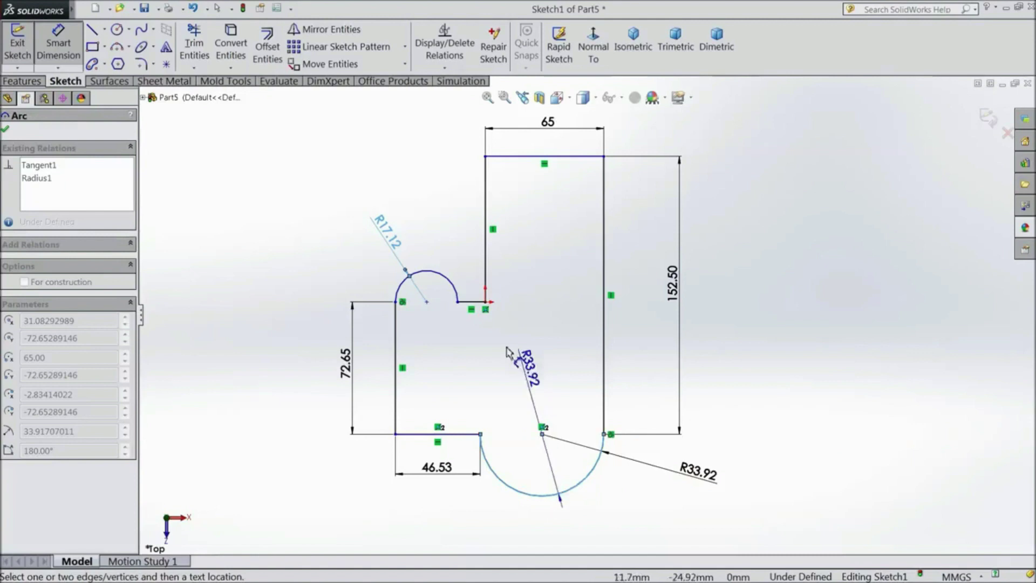
{"action": "left_click", "coordinate": [485, 306]}
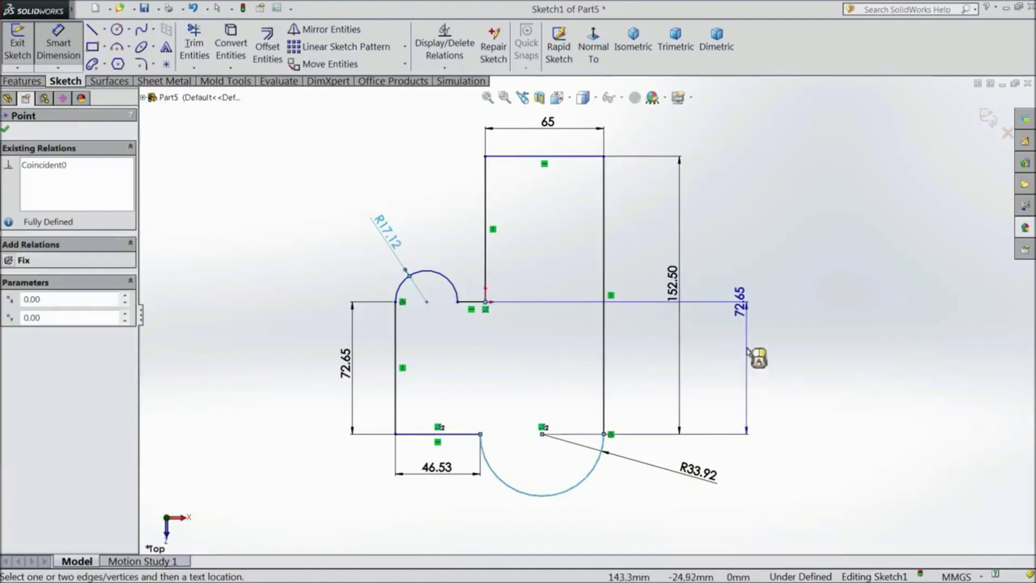
{"action": "left_click", "coordinate": [757, 356]}
{"action": "left_click", "coordinate": [689, 335]}
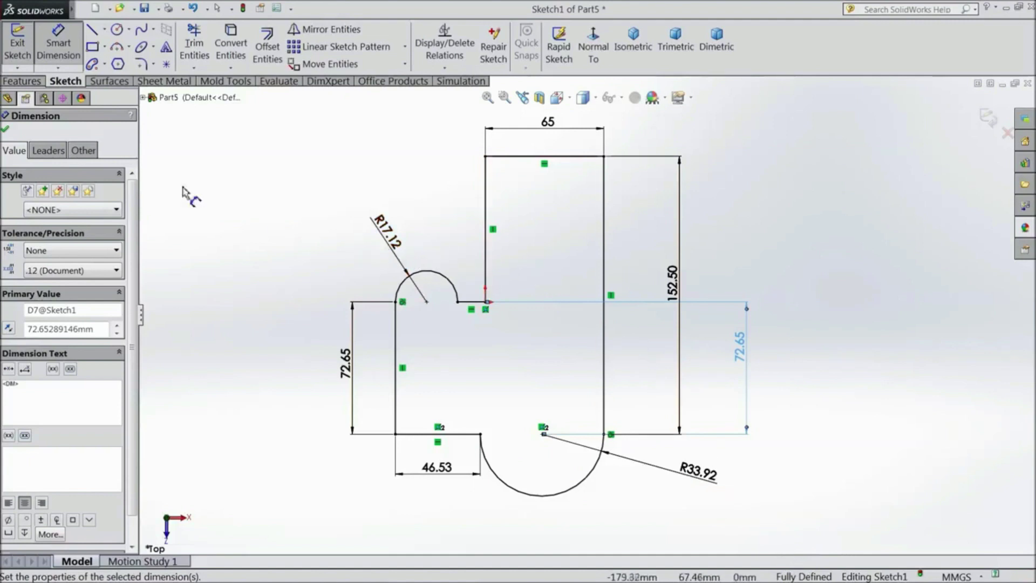
{"action": "left_click", "coordinate": [6, 130]}
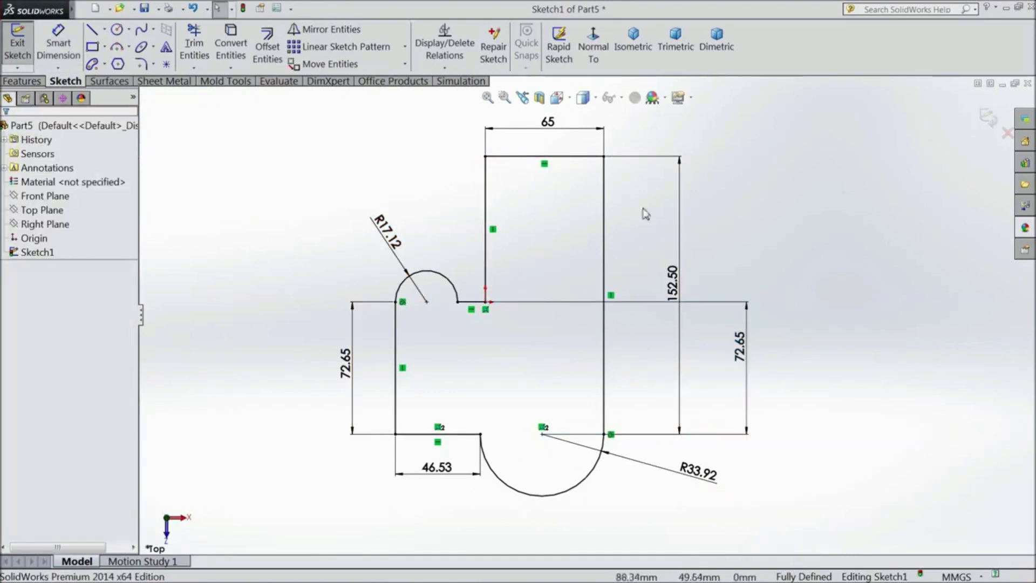
- Delete the small arc's radius dimension, the left vertical line's length dimension and the large arc's radius dimension
{"action": "left_click", "coordinate": [387, 241]}
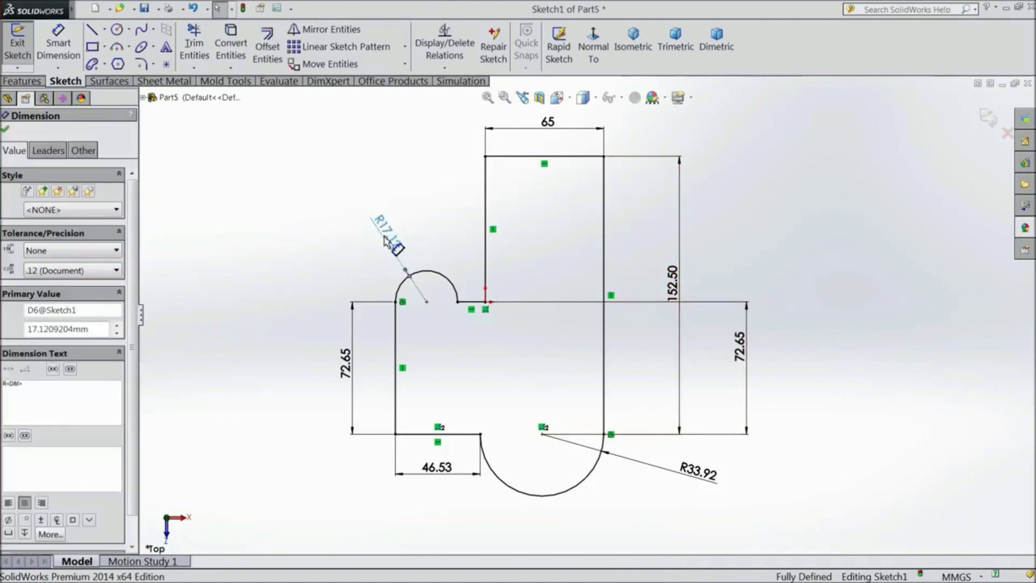
{"action": "key", "text": "Escape"}
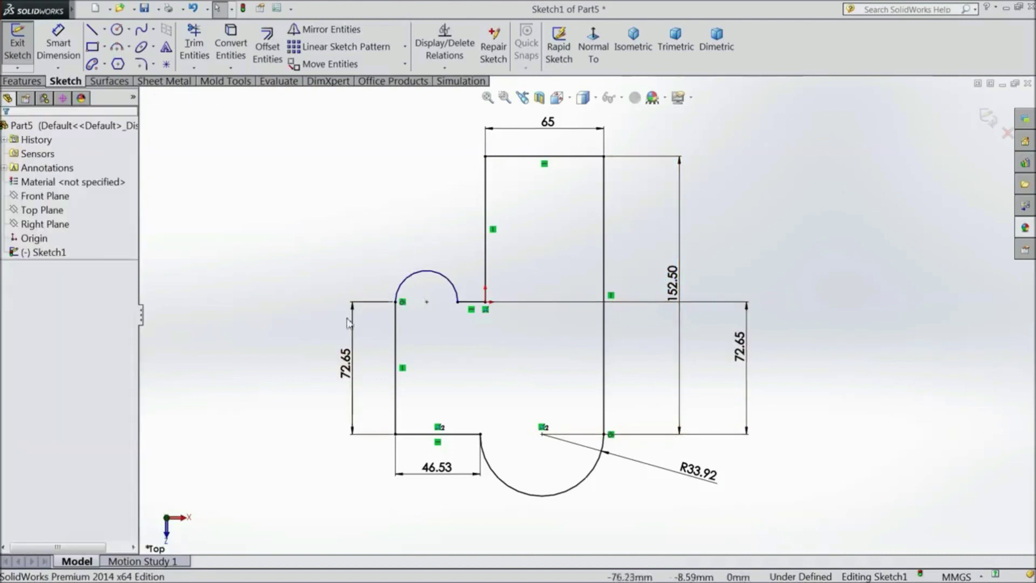
{"action": "left_click", "coordinate": [348, 377]}
{"action": "key", "text": "Delete"}
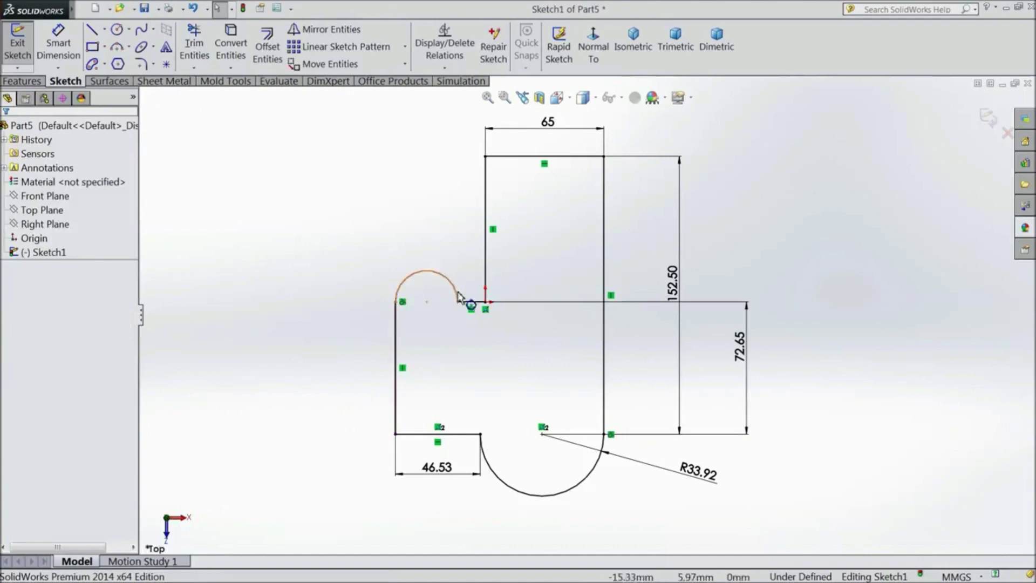
{"action": "left_click", "coordinate": [699, 477]}
{"action": "key", "text": "Delete"}
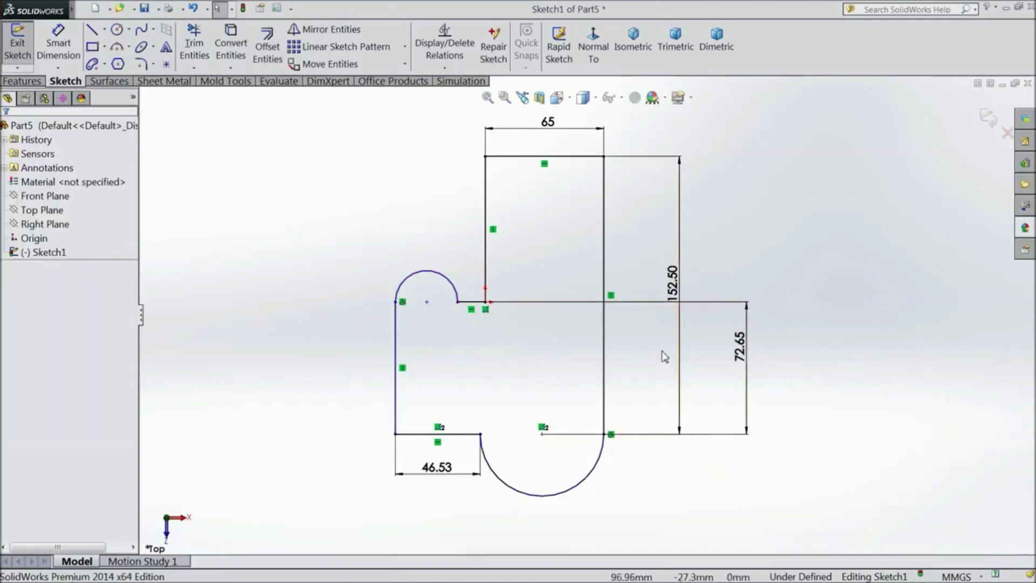
- Run Fully Define Sketch on all entities in the sketch, calculating the missing relations and dimensions, and accept the result
{"action": "left_click", "coordinate": [444, 67]}
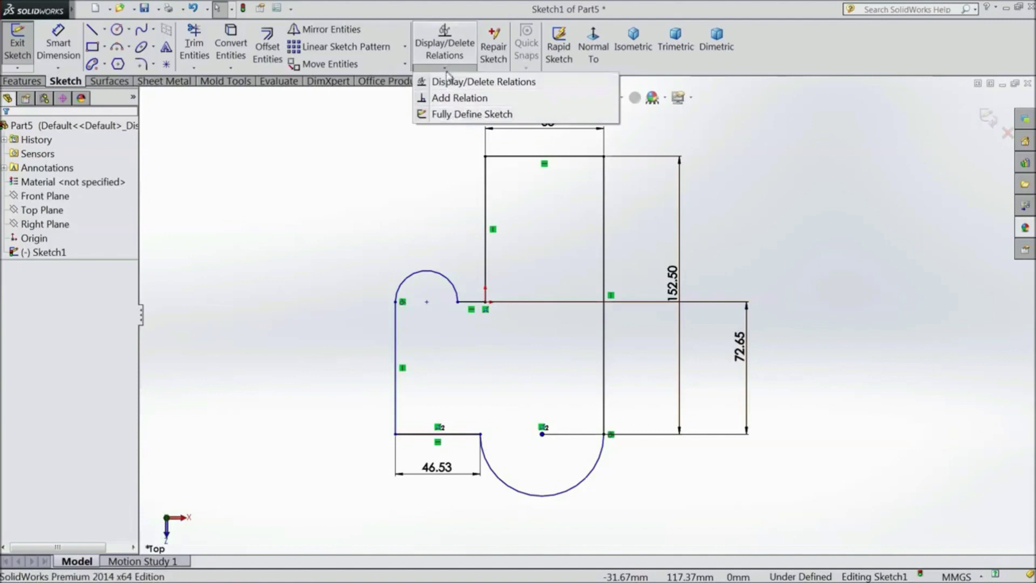
{"action": "left_click", "coordinate": [460, 116]}
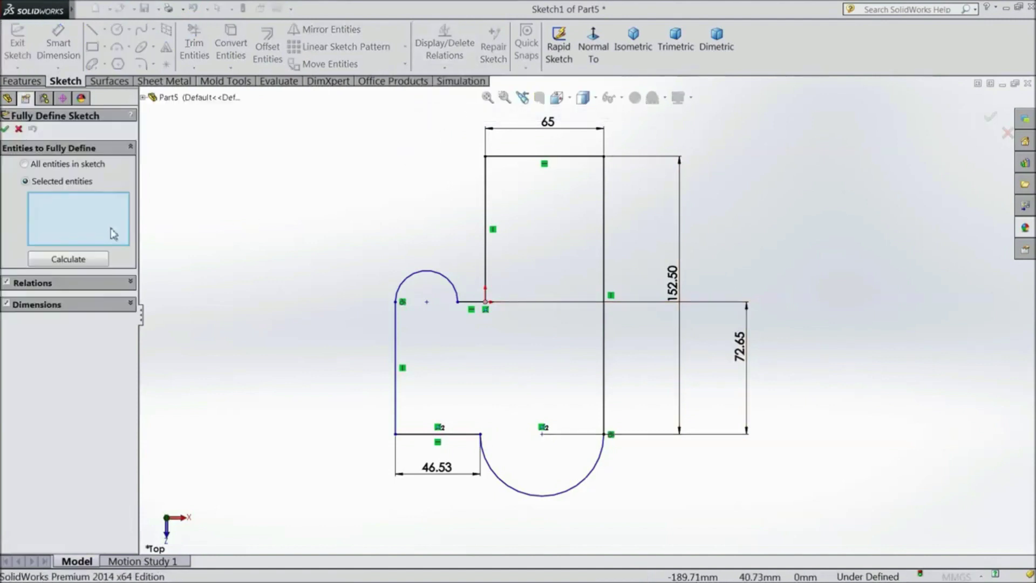
{"action": "left_click", "coordinate": [46, 169]}
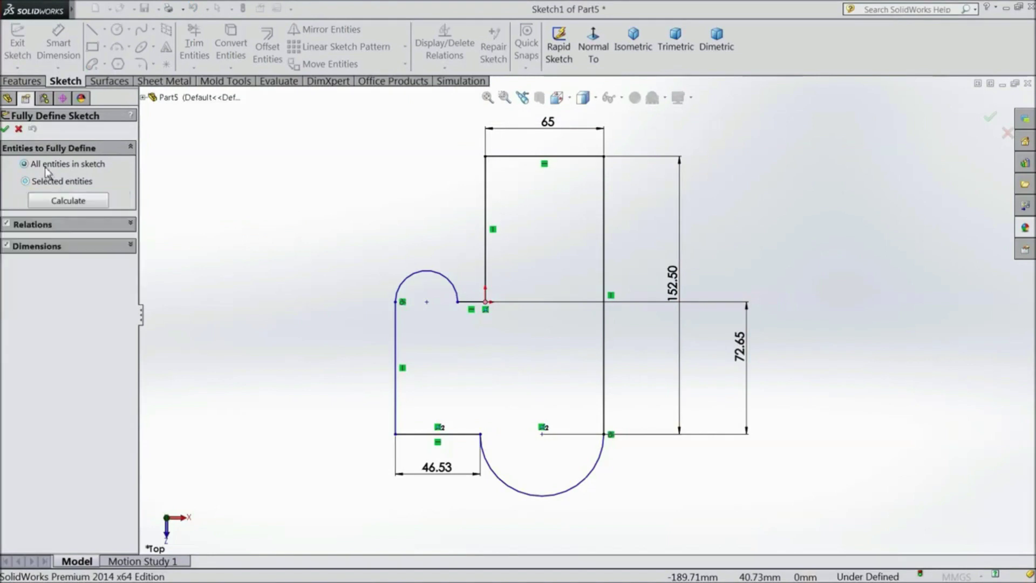
{"action": "left_click", "coordinate": [62, 202]}
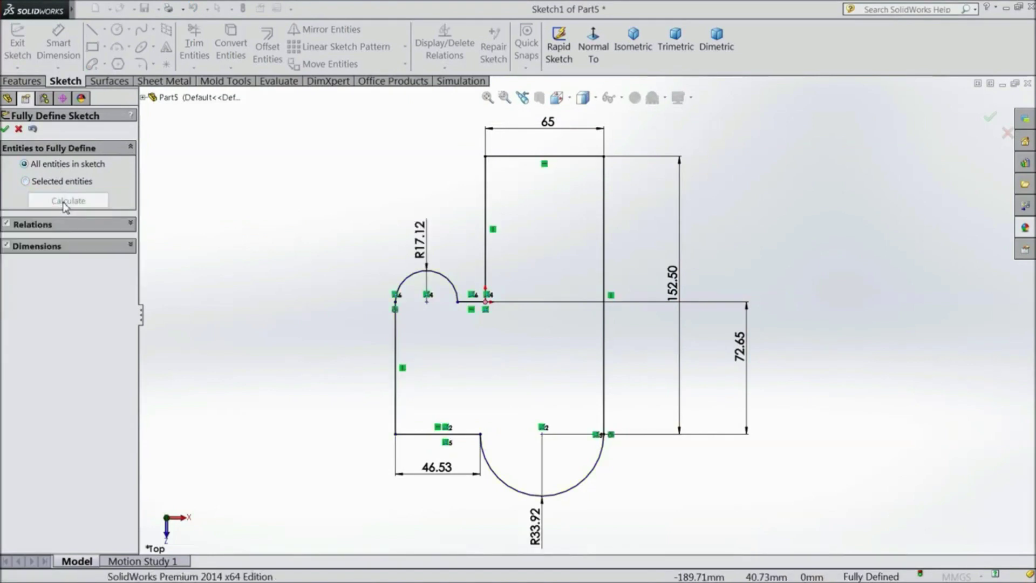
{"action": "left_click", "coordinate": [5, 129]}
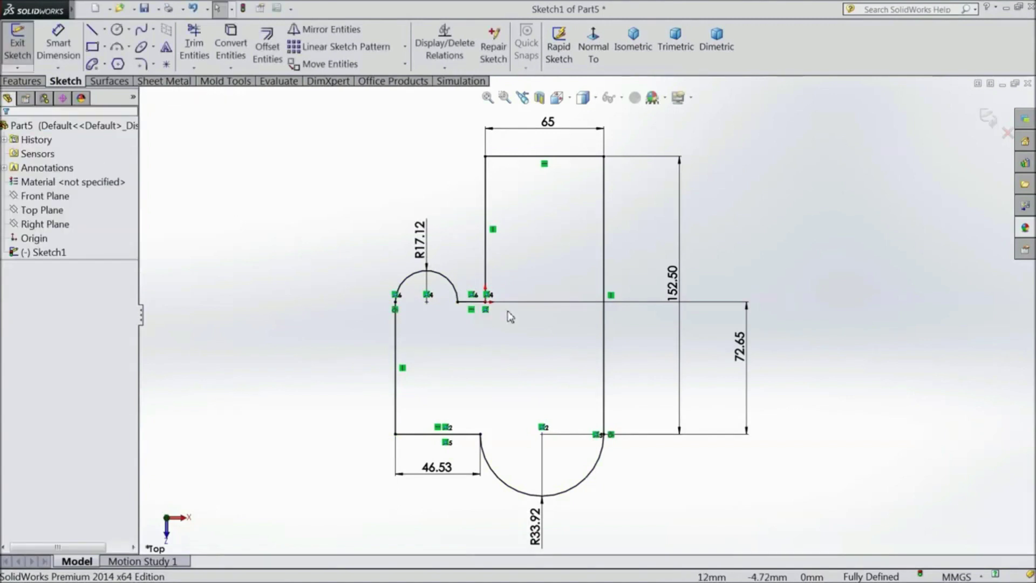